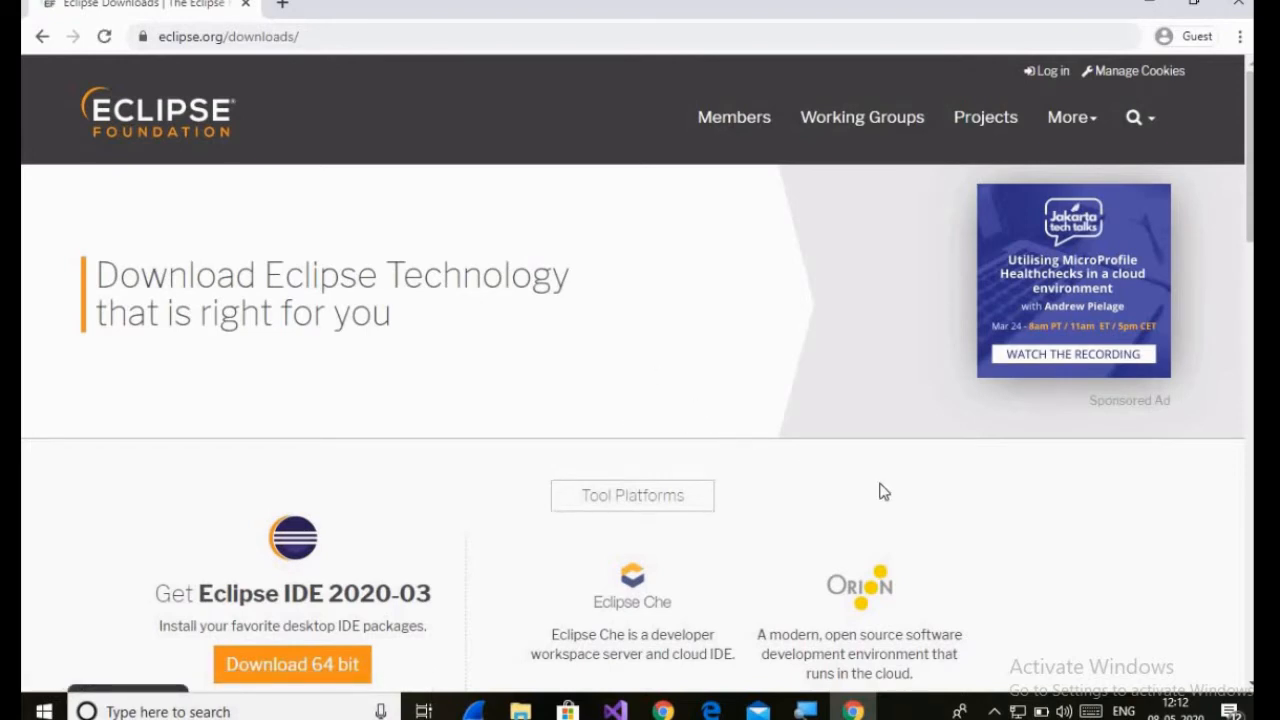
# - Open the download packages page for Eclipse IDE 2020-03 from the Tool Platforms section
pyautogui.scroll(-1, 883, 492)
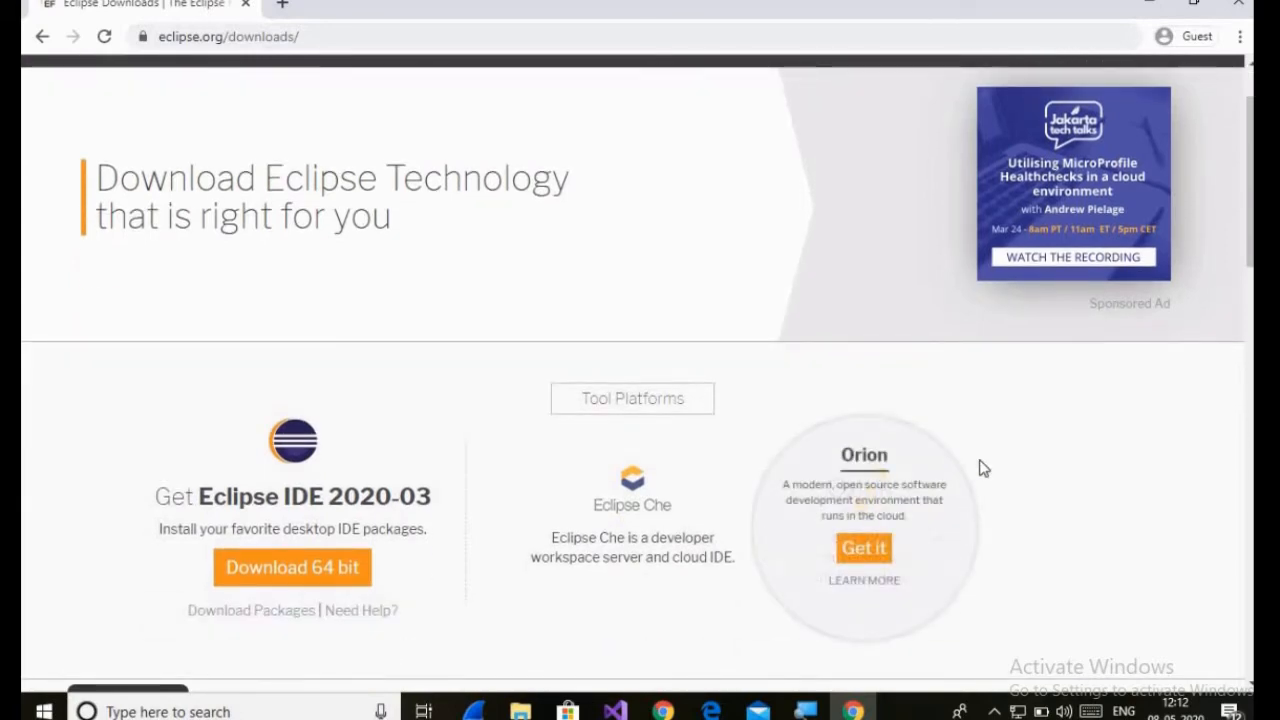
pyautogui.scroll(-2, 1044, 462)
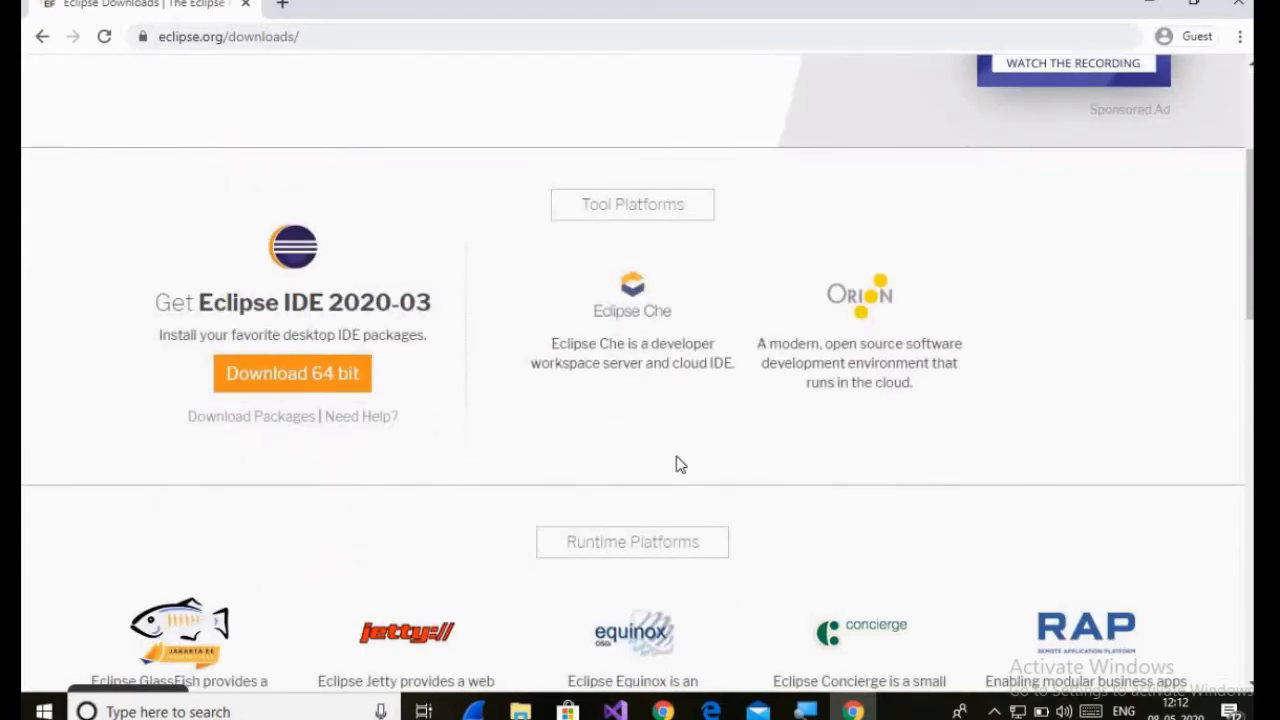
pyautogui.click(289, 424)
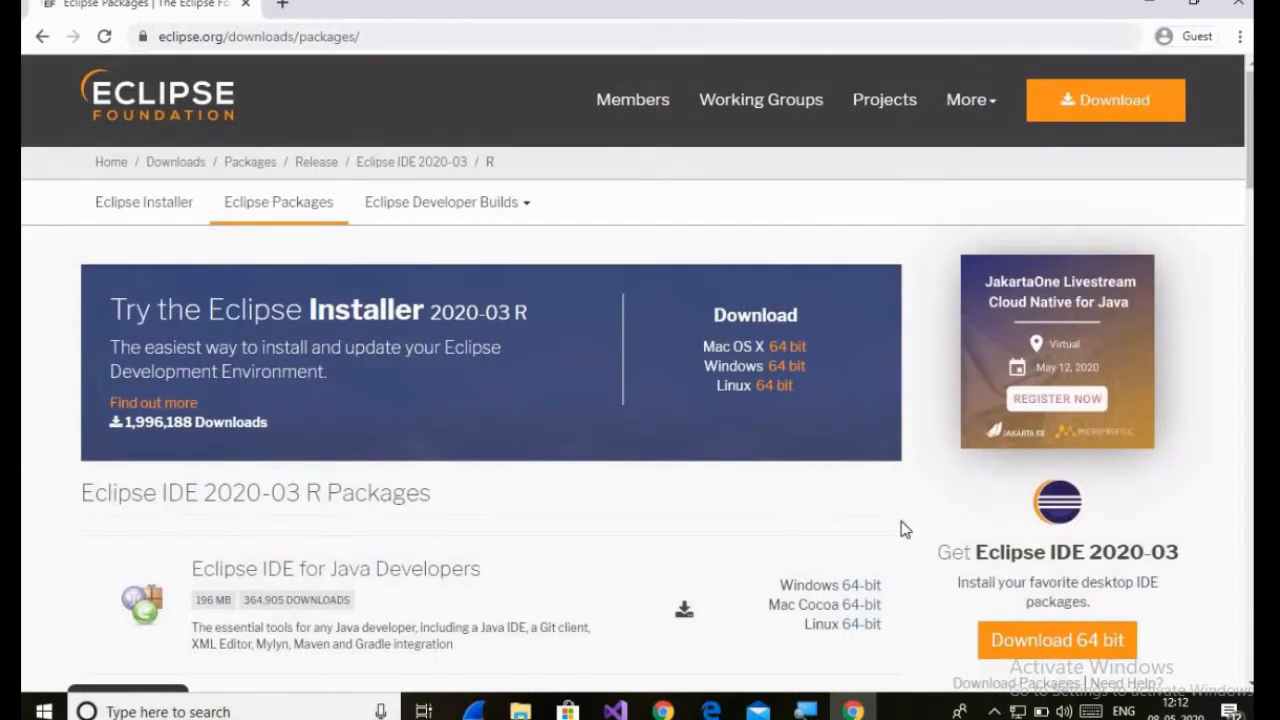
# - Open the Eclipse Photon (4.8) packages from the list of more downloads
pyautogui.scroll(-3, 904, 529)
pyautogui.scroll(1, 904, 529)
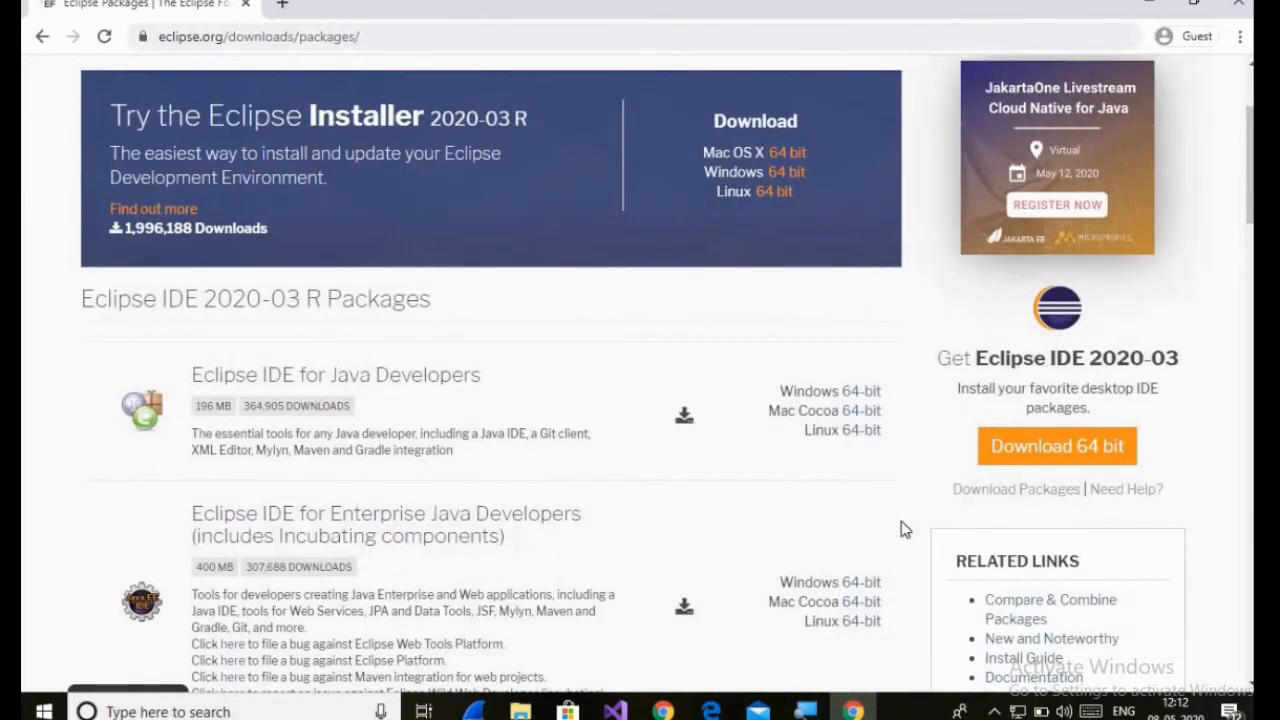
pyautogui.scroll(-2, 904, 529)
pyautogui.scroll(-1, 904, 529)
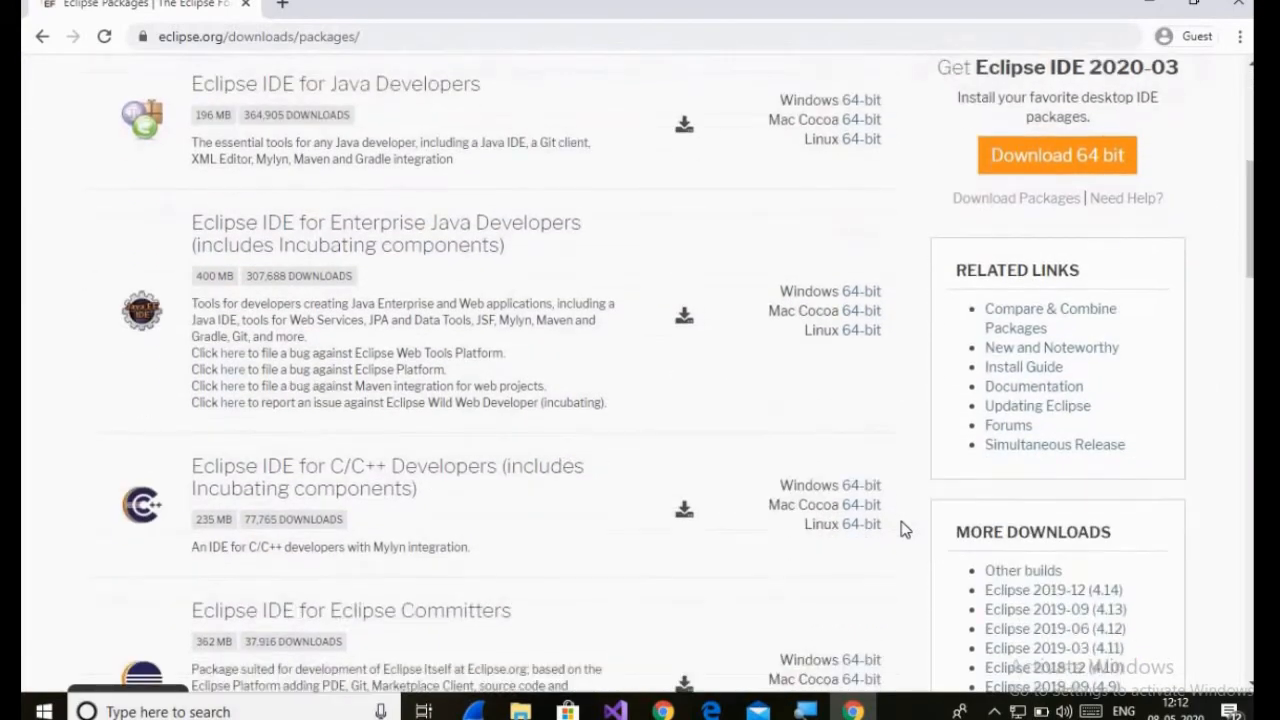
pyautogui.scroll(-3, 904, 529)
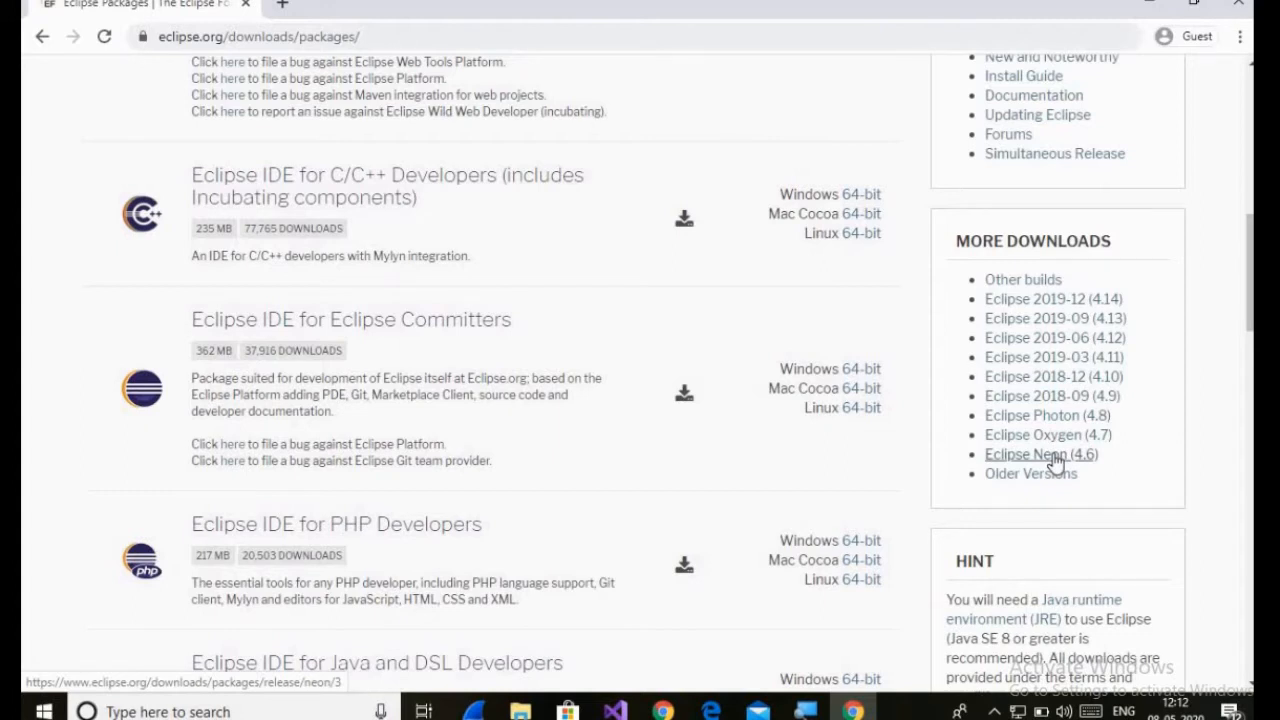
pyautogui.click(1056, 417)
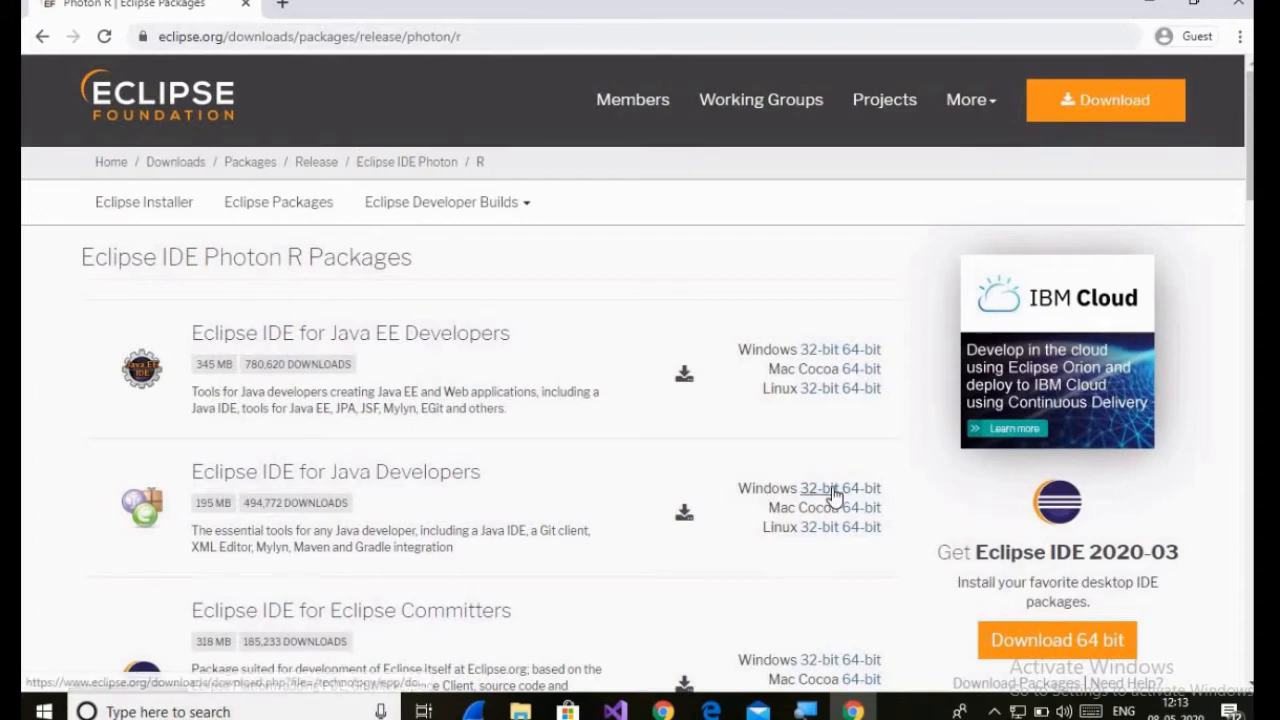
# - Open the Eclipse IDE for Java Developers package page and review its description and download links
pyautogui.click(425, 481)
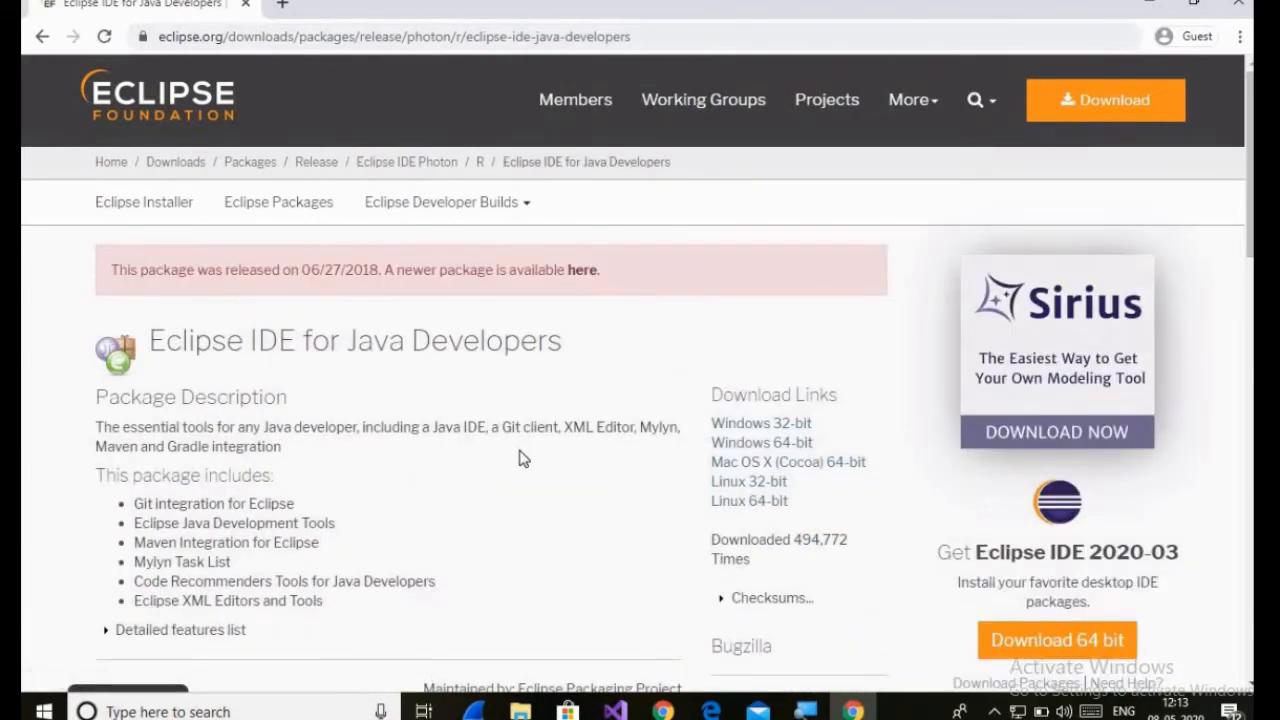
pyautogui.scroll(-1, 520, 461)
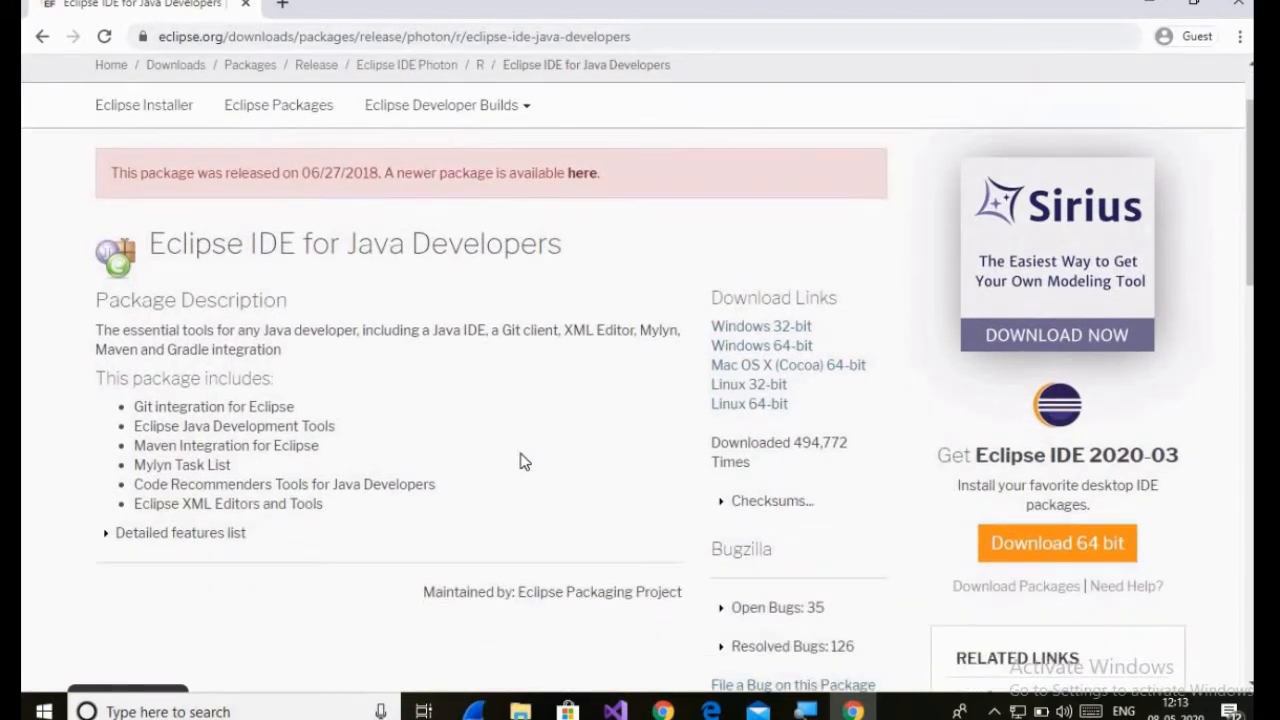
pyautogui.scroll(1, 520, 461)
pyautogui.scroll(-1, 520, 461)
pyautogui.scroll(-1, 520, 461)
pyautogui.scroll(2, 520, 461)
pyautogui.scroll(-2, 520, 461)
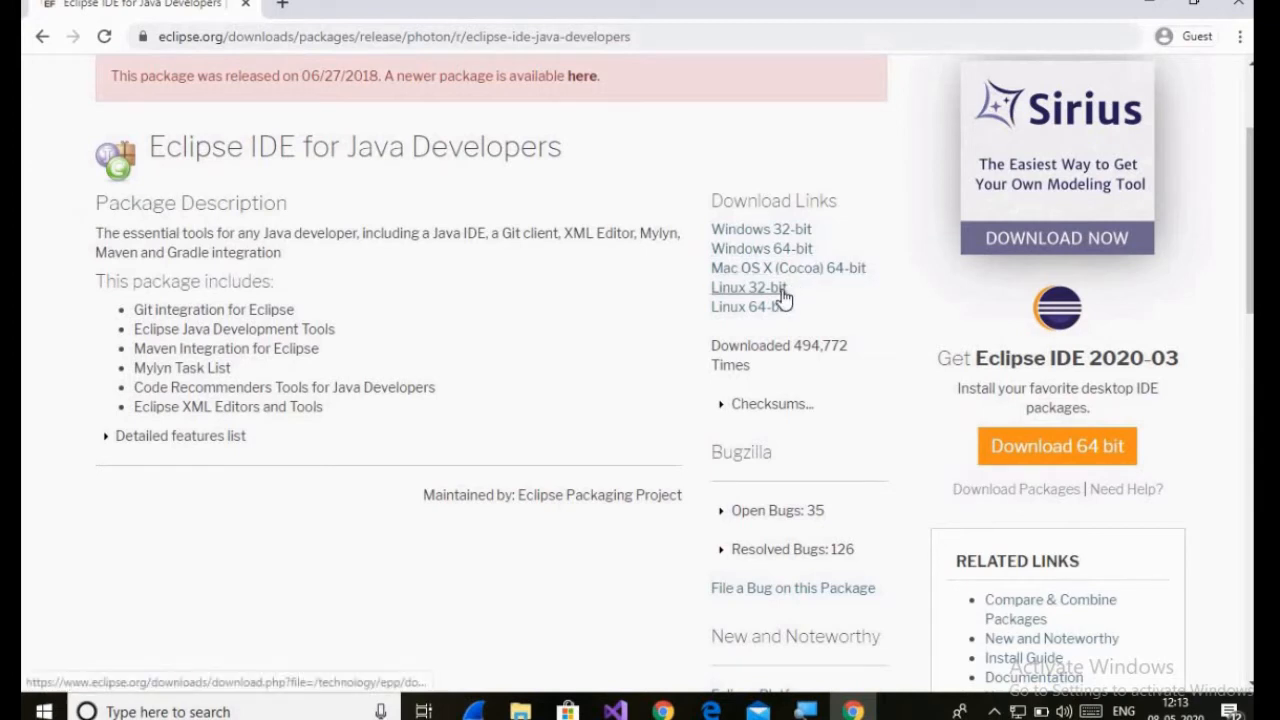
# - Start downloading the Windows 32-bit package eclipse-java-photon-R-win32.zip and pause the transfer
pyautogui.click(790, 234)
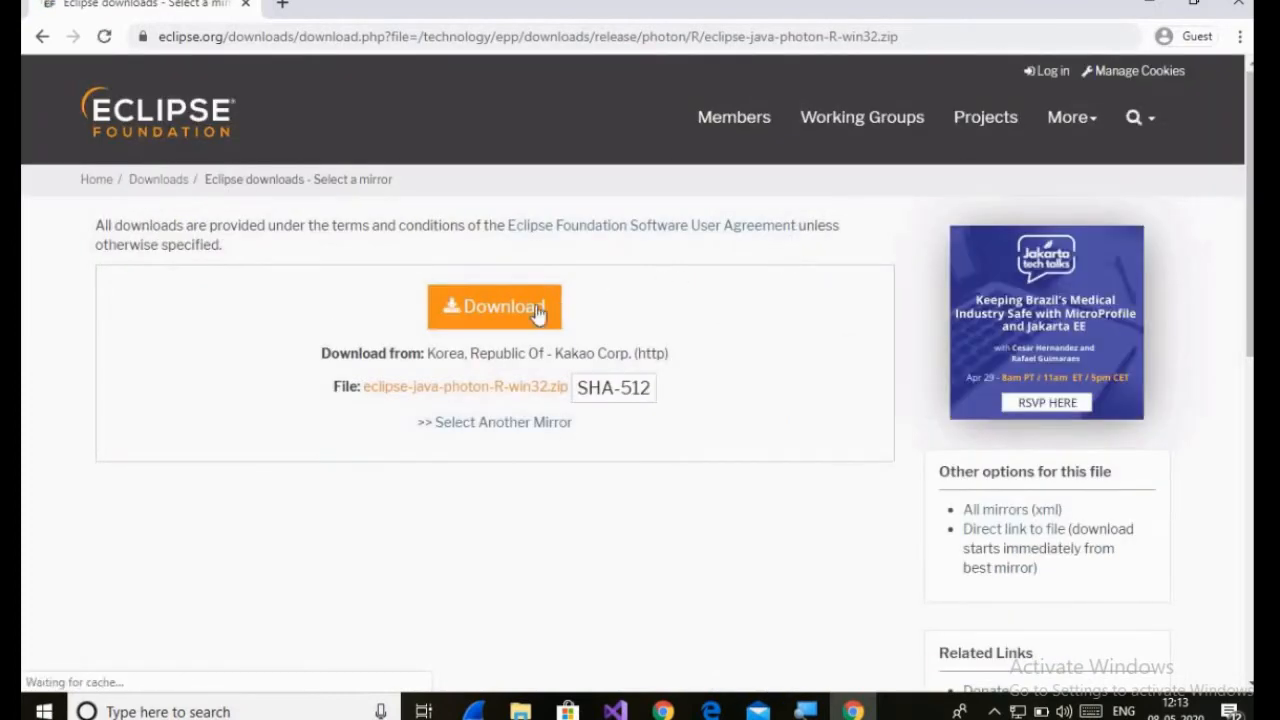
pyautogui.click(522, 316)
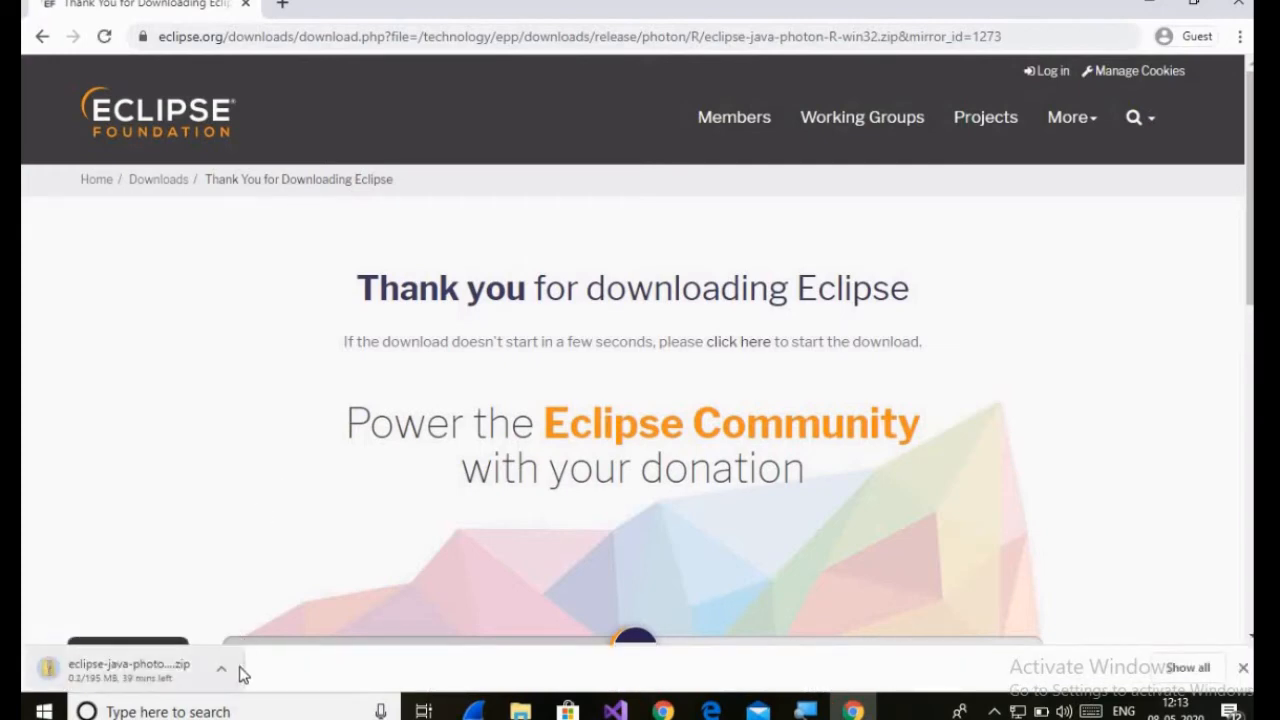
pyautogui.click(227, 675)
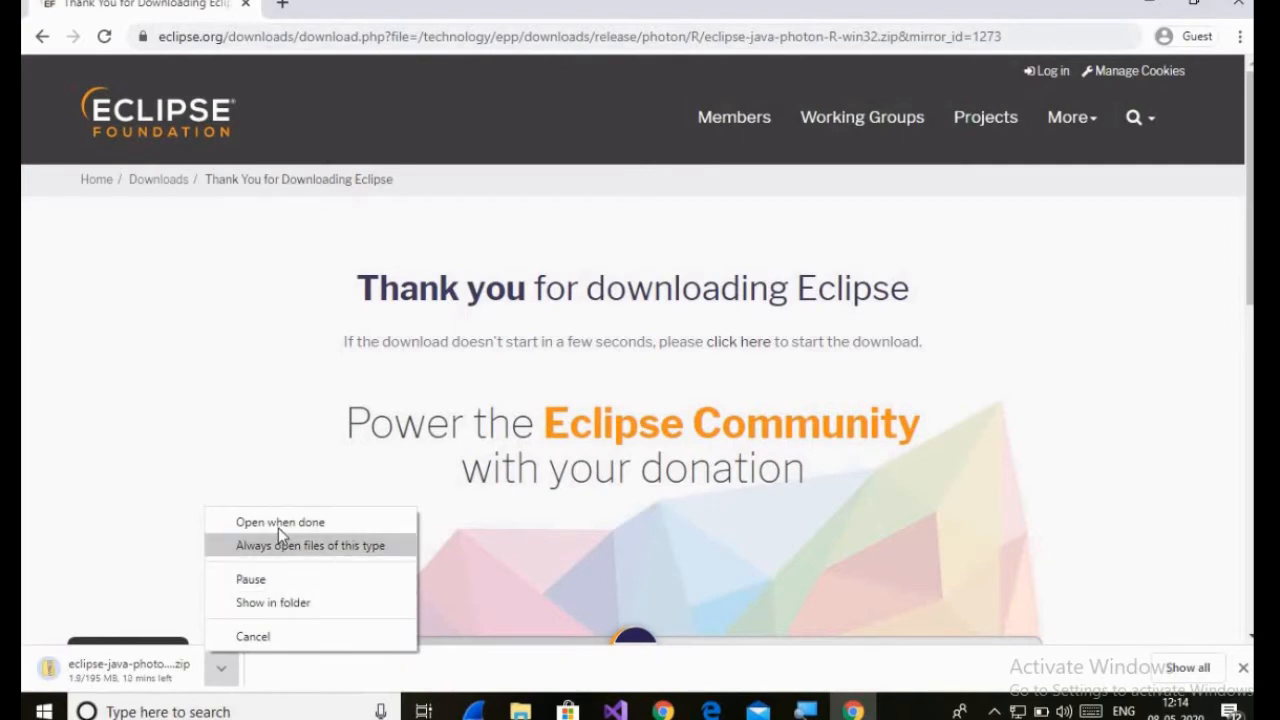
pyautogui.click(280, 579)
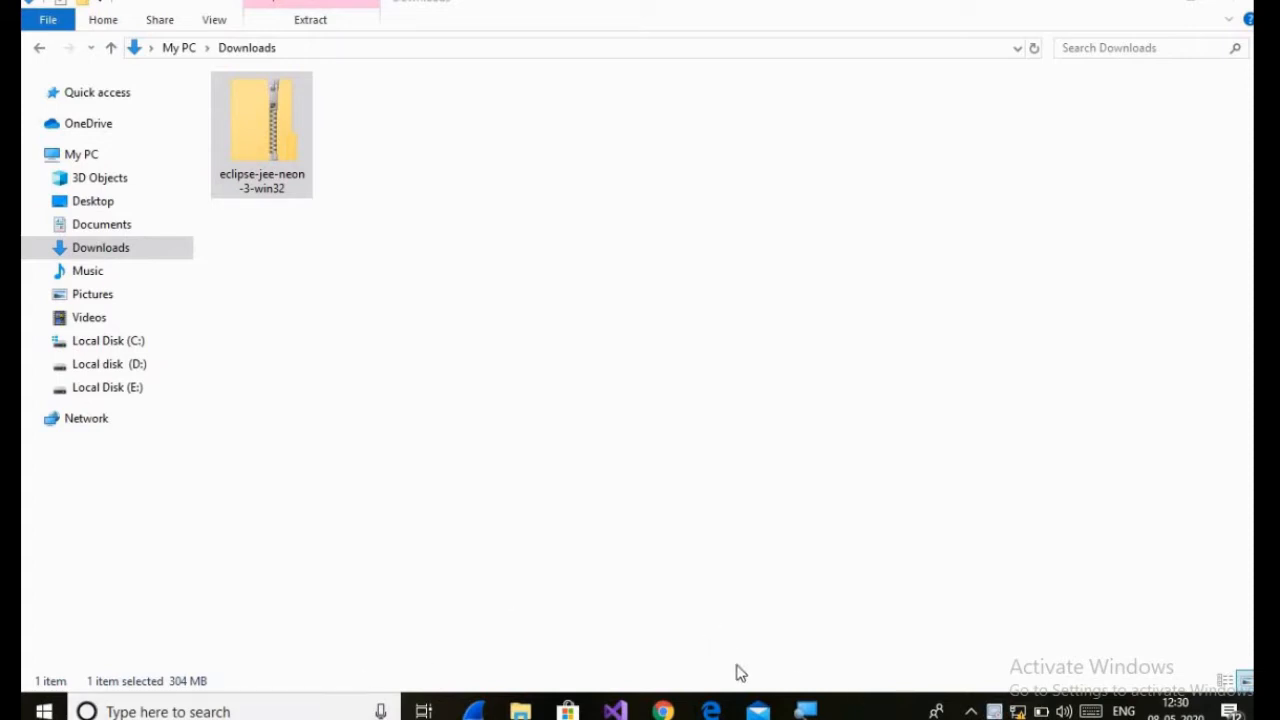
# - Extract the eclipse-jee-neon-3-win32 archive in File Explorer's Downloads folder to the suggested destination
pyautogui.rightClick(280, 197)
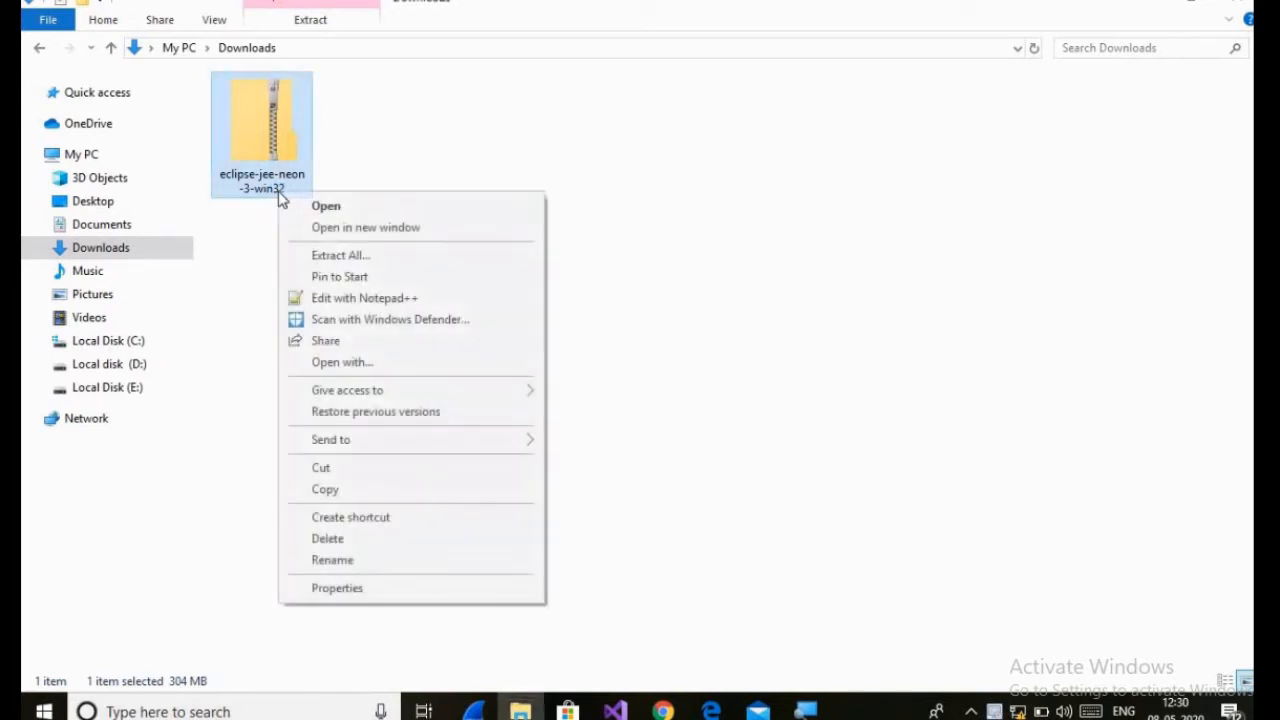
pyautogui.click(326, 256)
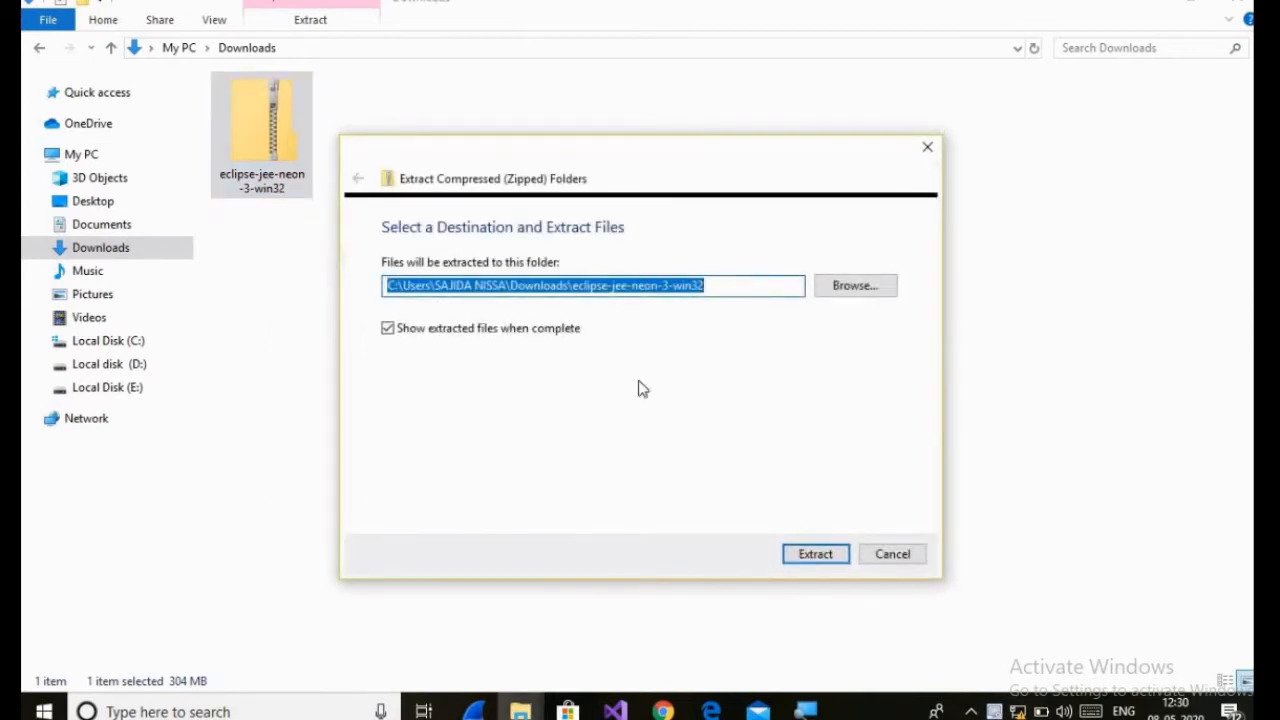
pyautogui.click(813, 560)
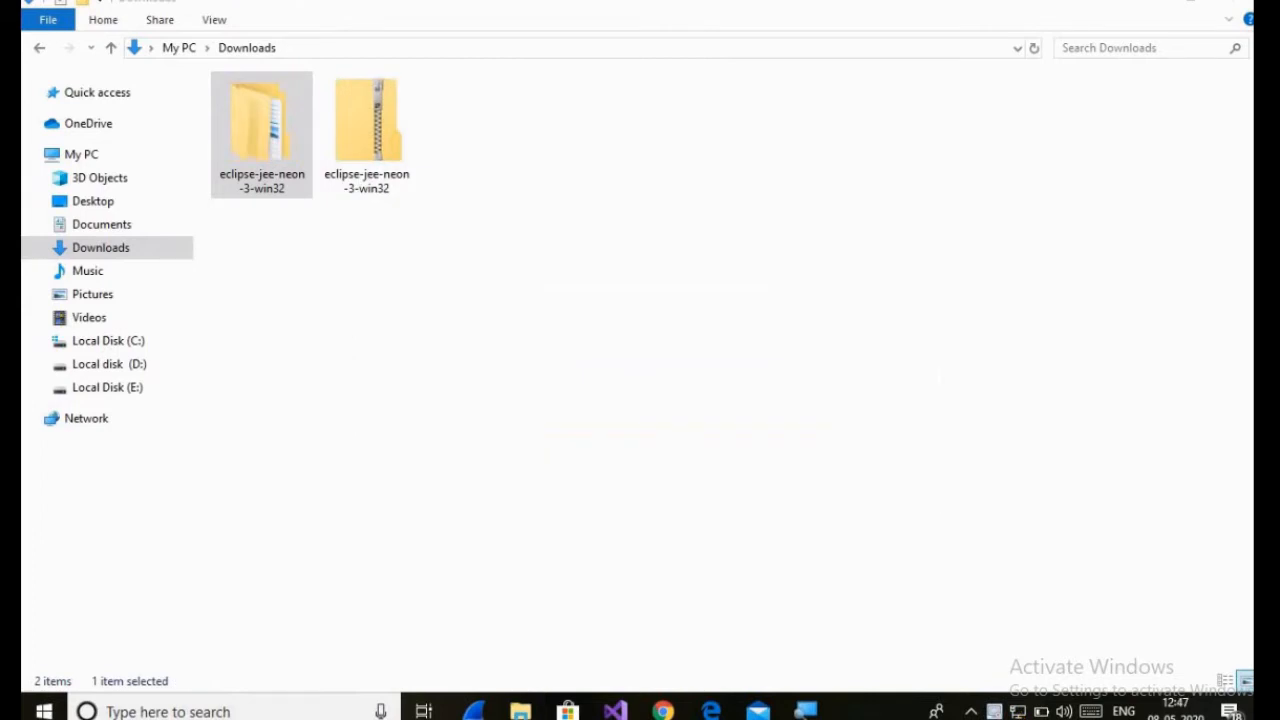
# - Launch the eclipse application from the eclipse folder inside the extracted eclipse-jee-neon-3-win32 folder
pyautogui.click(256, 474)
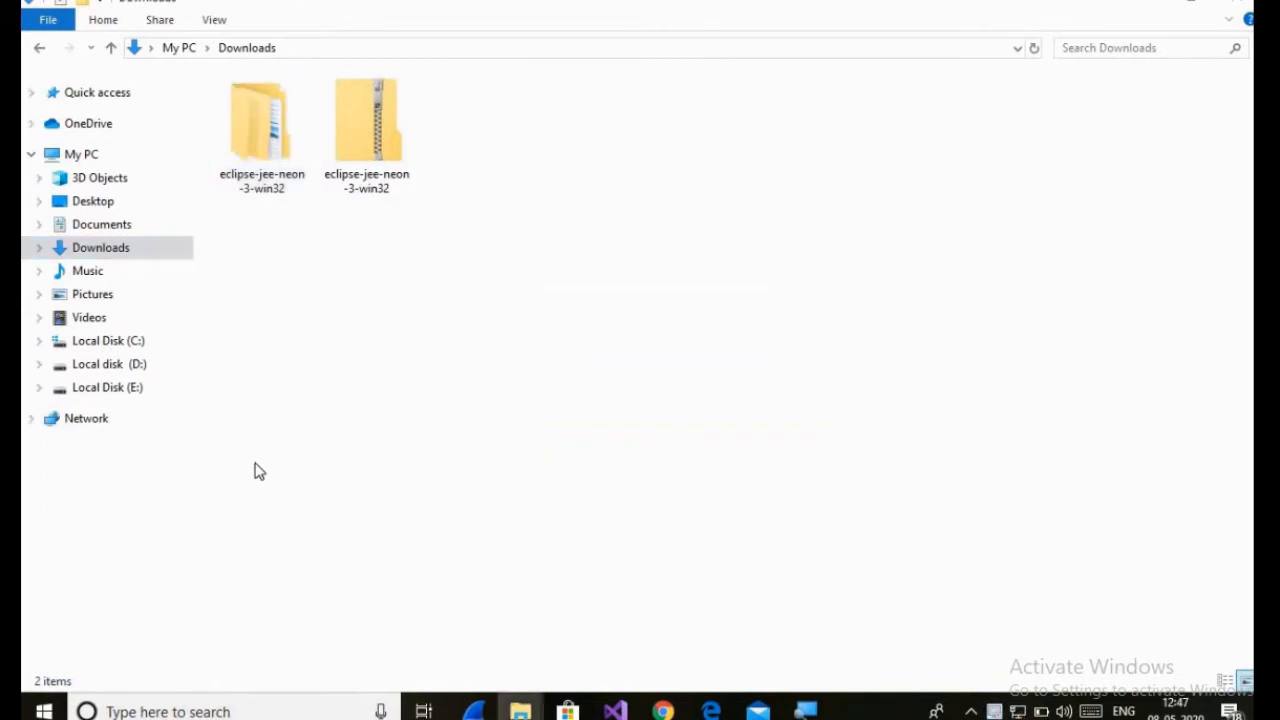
pyautogui.doubleClick(258, 180)
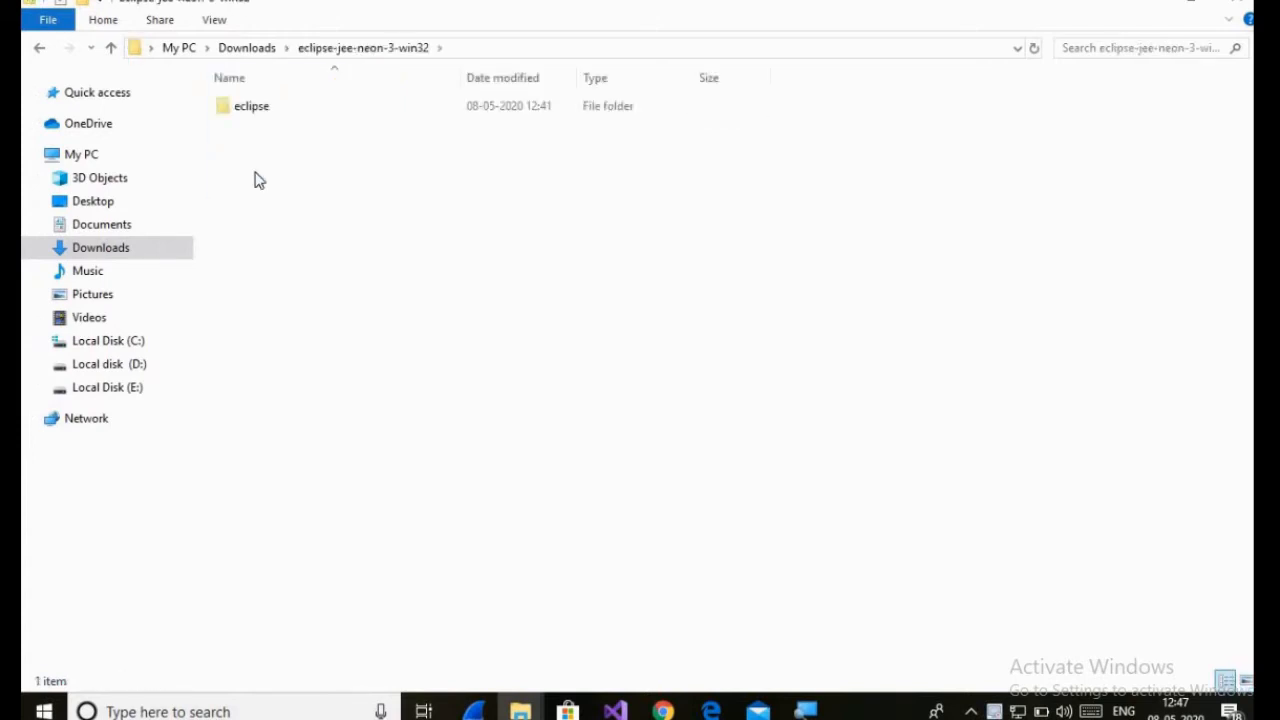
pyautogui.doubleClick(322, 118)
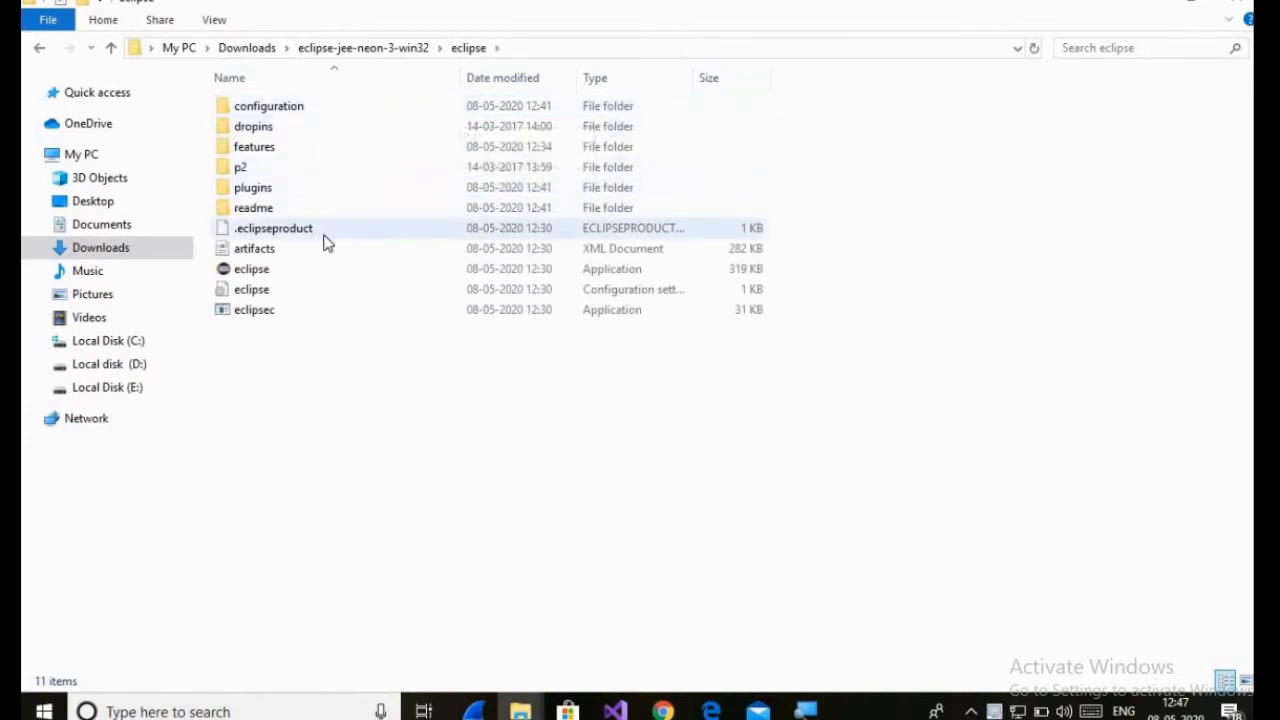
pyautogui.click(335, 310)
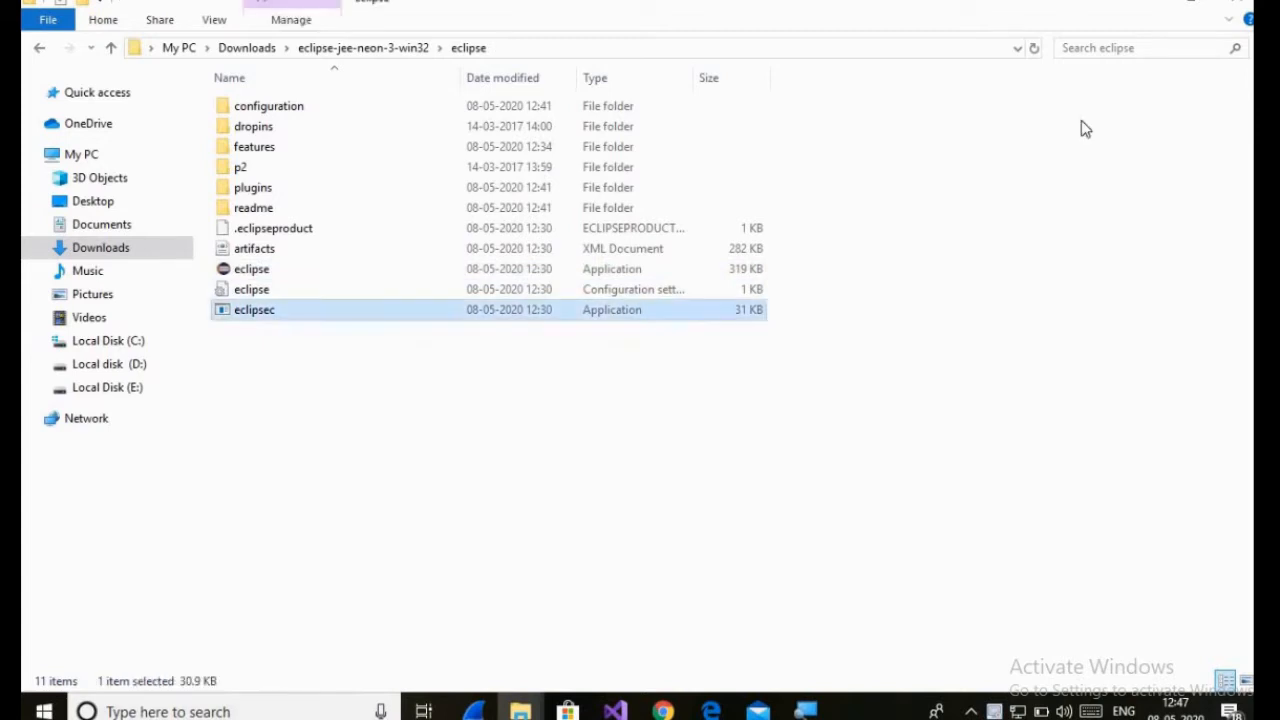
pyautogui.doubleClick(690, 272)
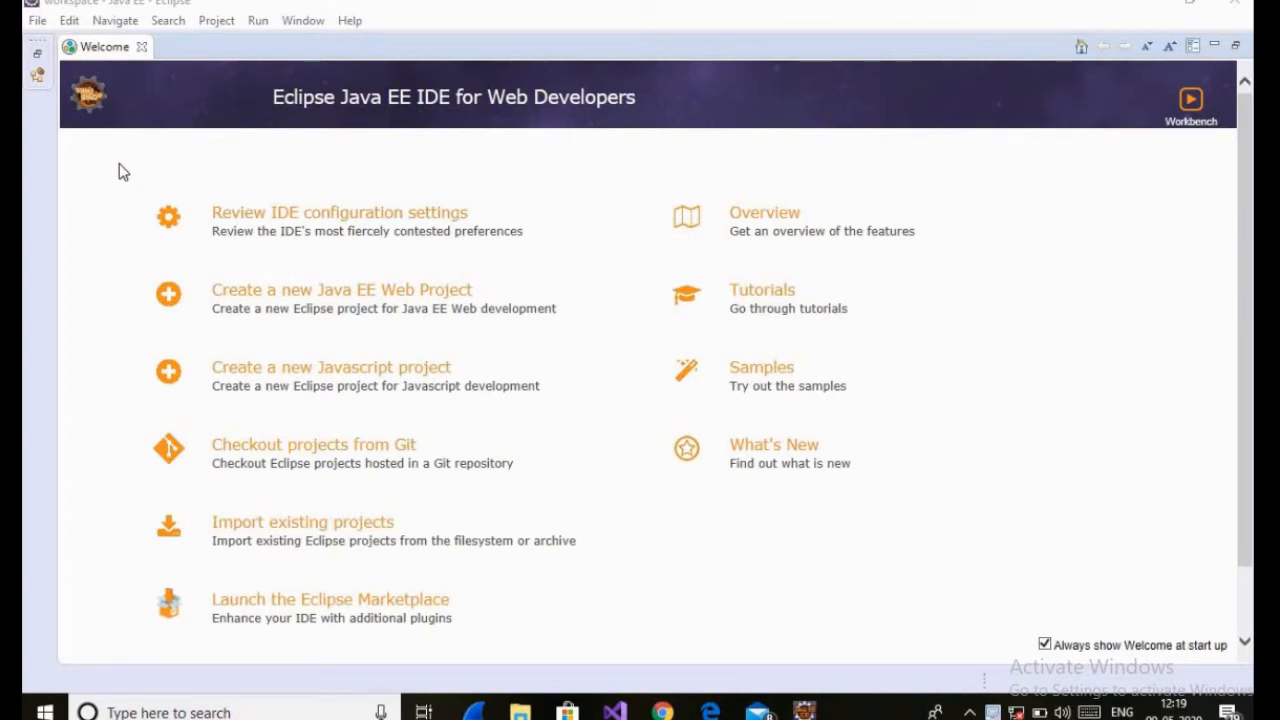
pyautogui.click(40, 21)
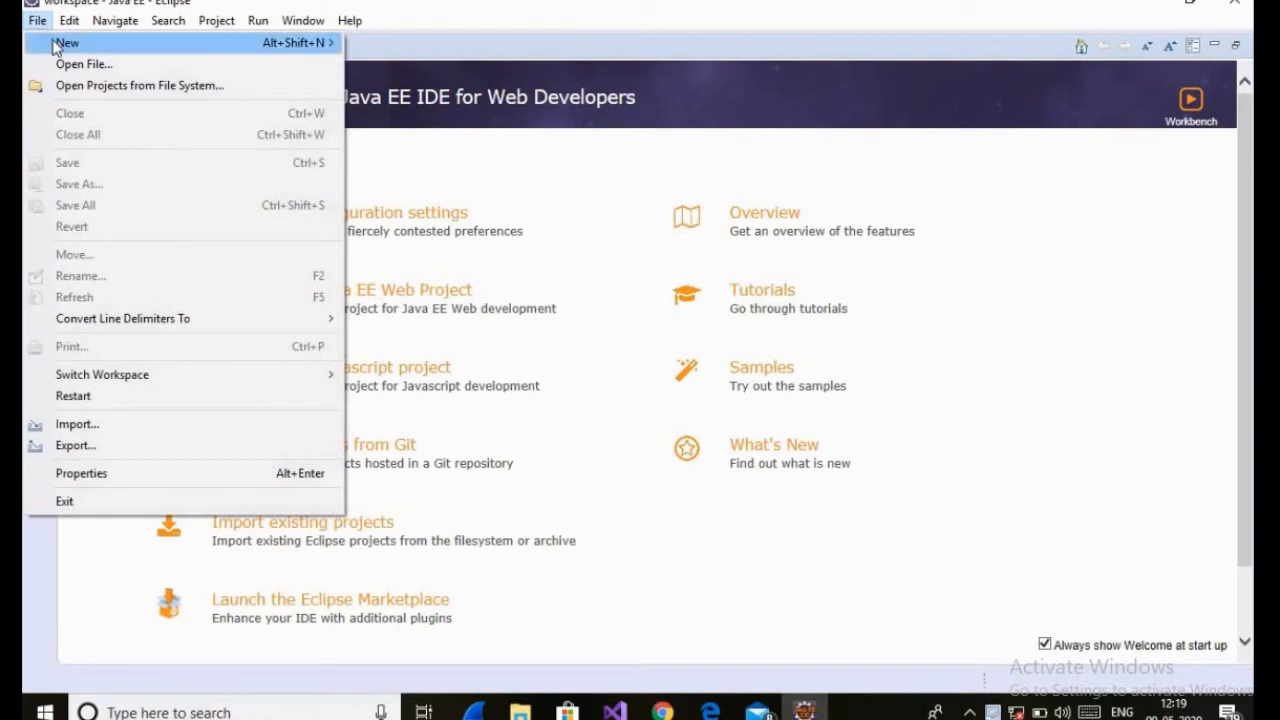
pyautogui.click(132, 24)
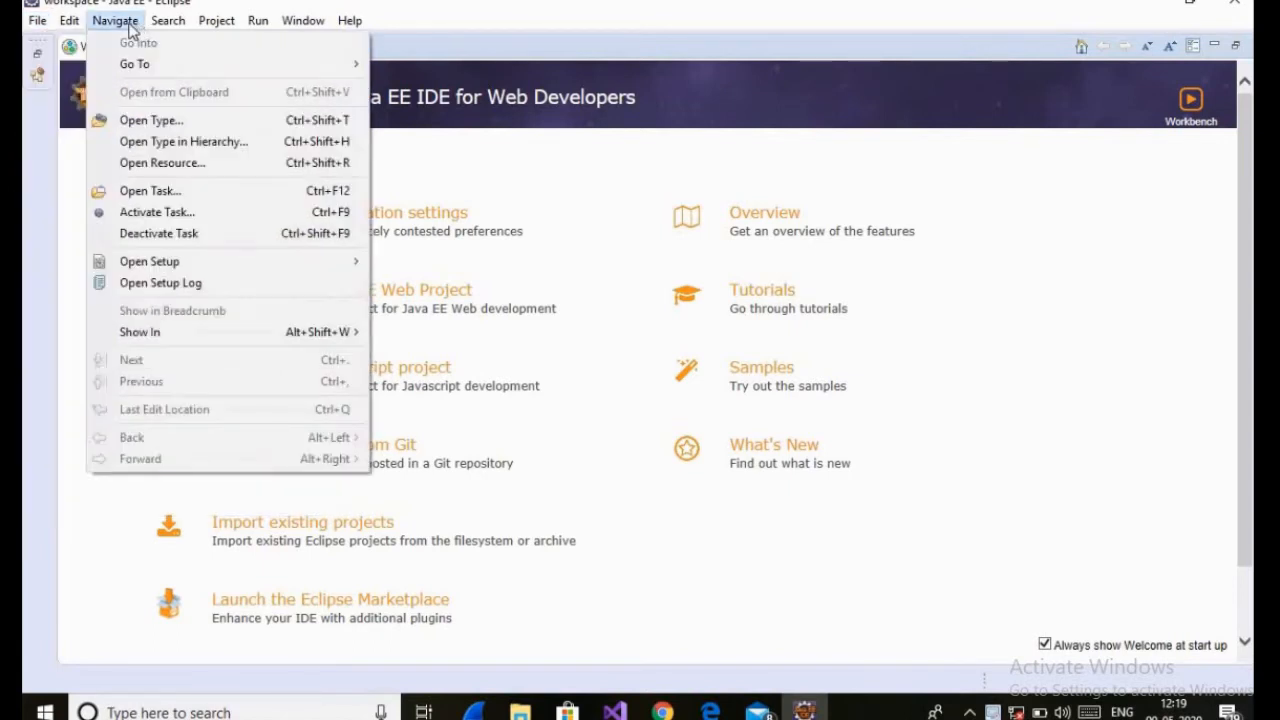
pyautogui.click(33, 234)
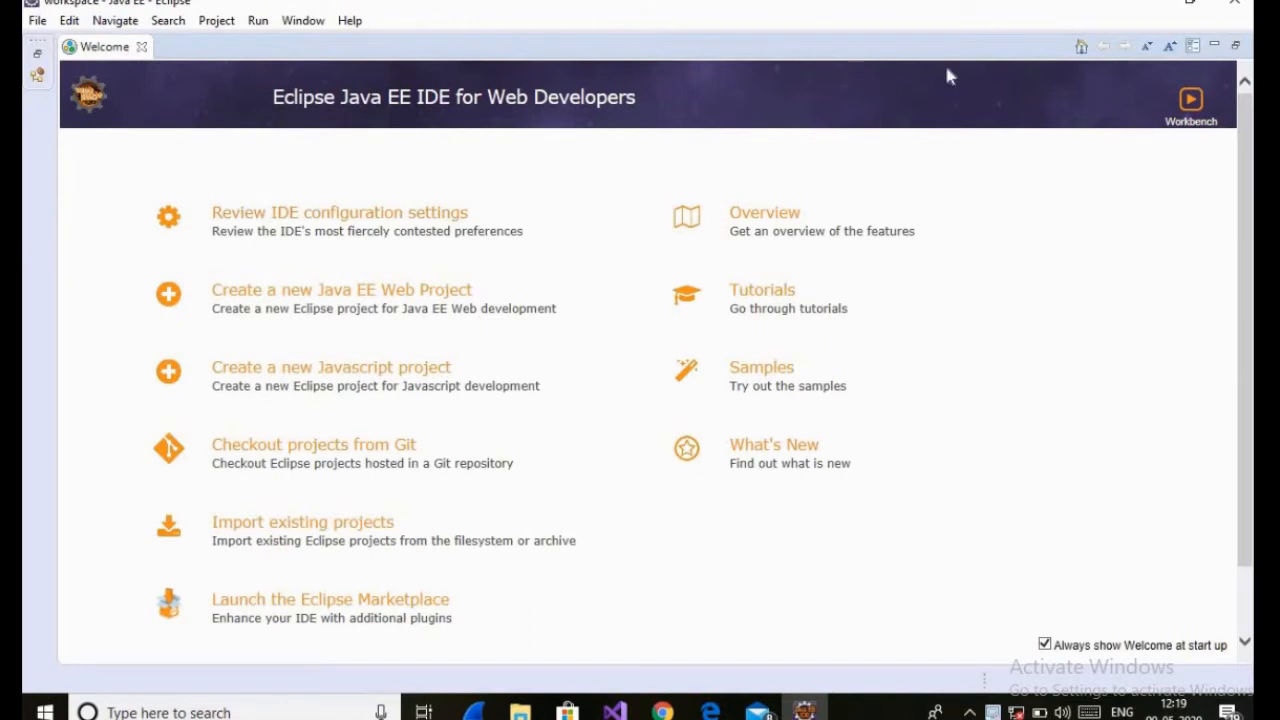
# - Close the Welcome page and open the Java perspective
pyautogui.click(141, 48)
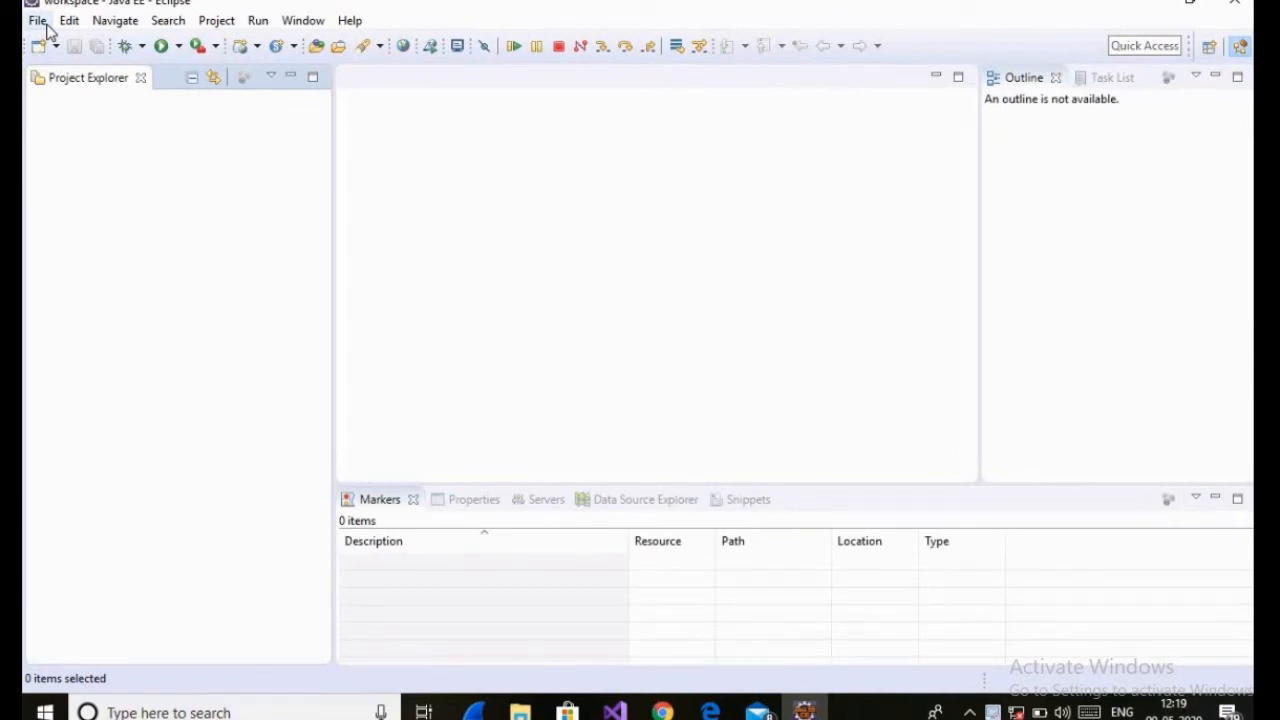
pyautogui.click(296, 28)
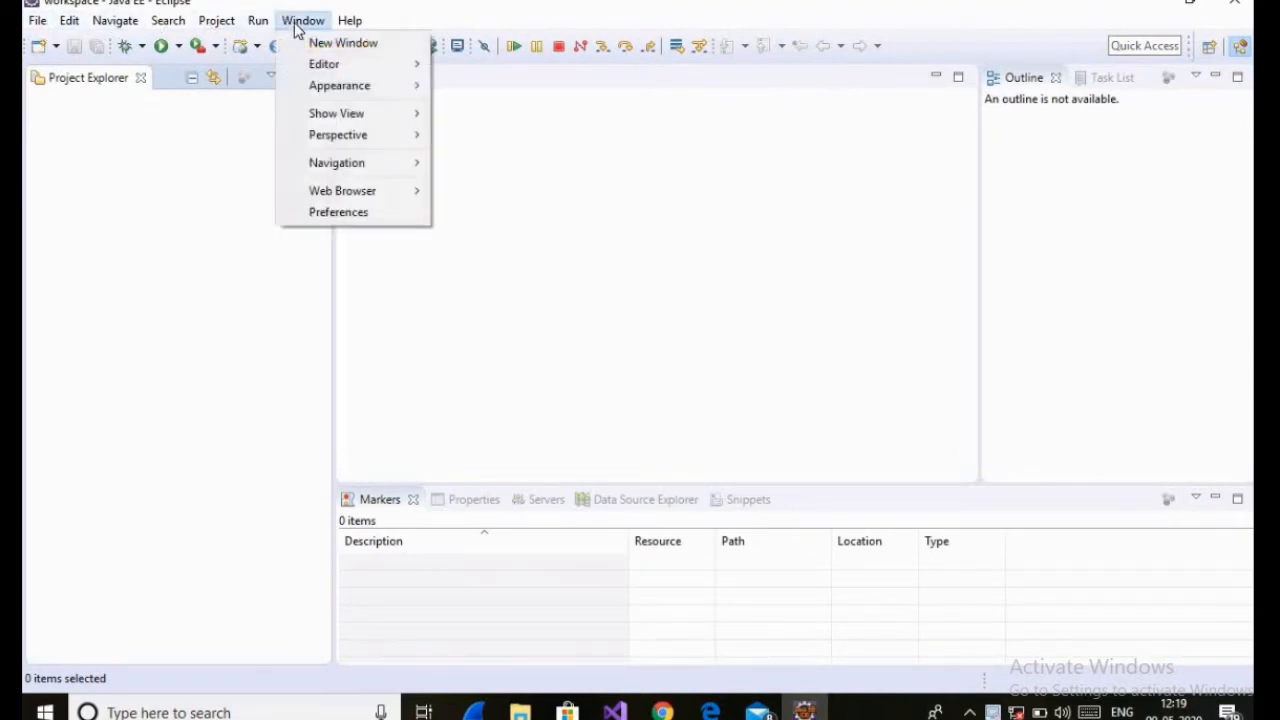
pyautogui.moveTo(327, 137)
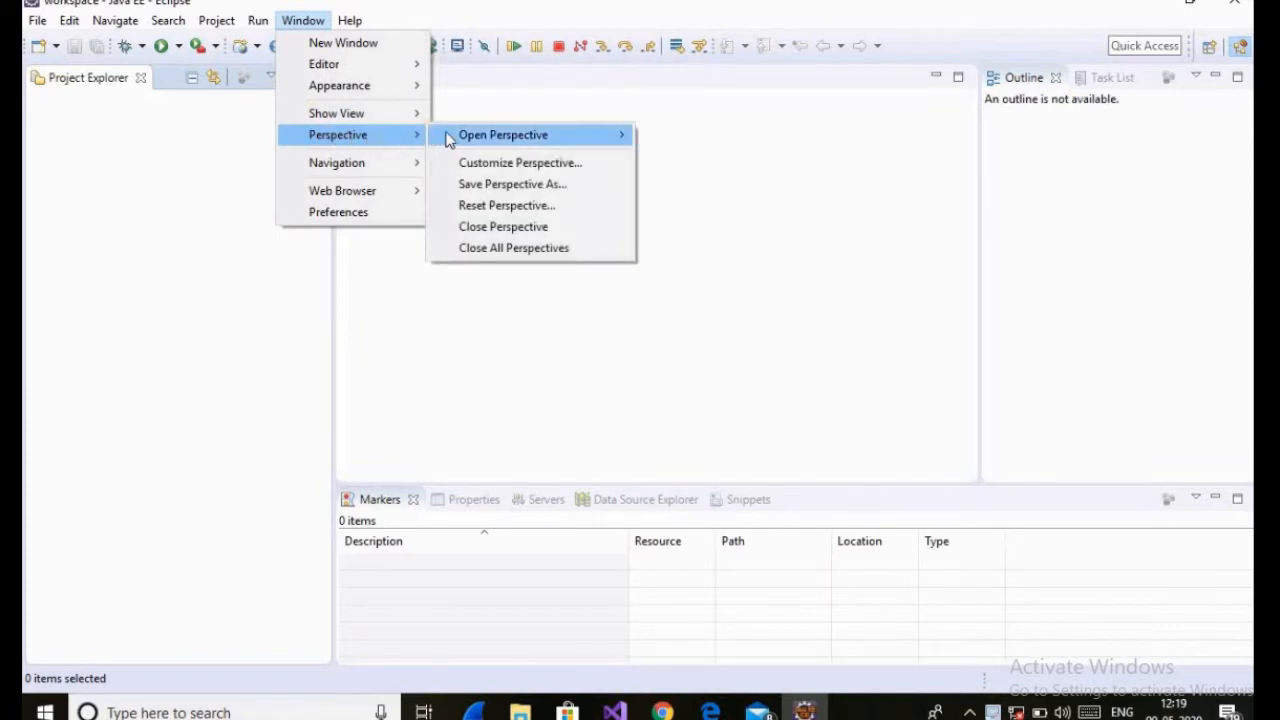
pyautogui.moveTo(514, 137)
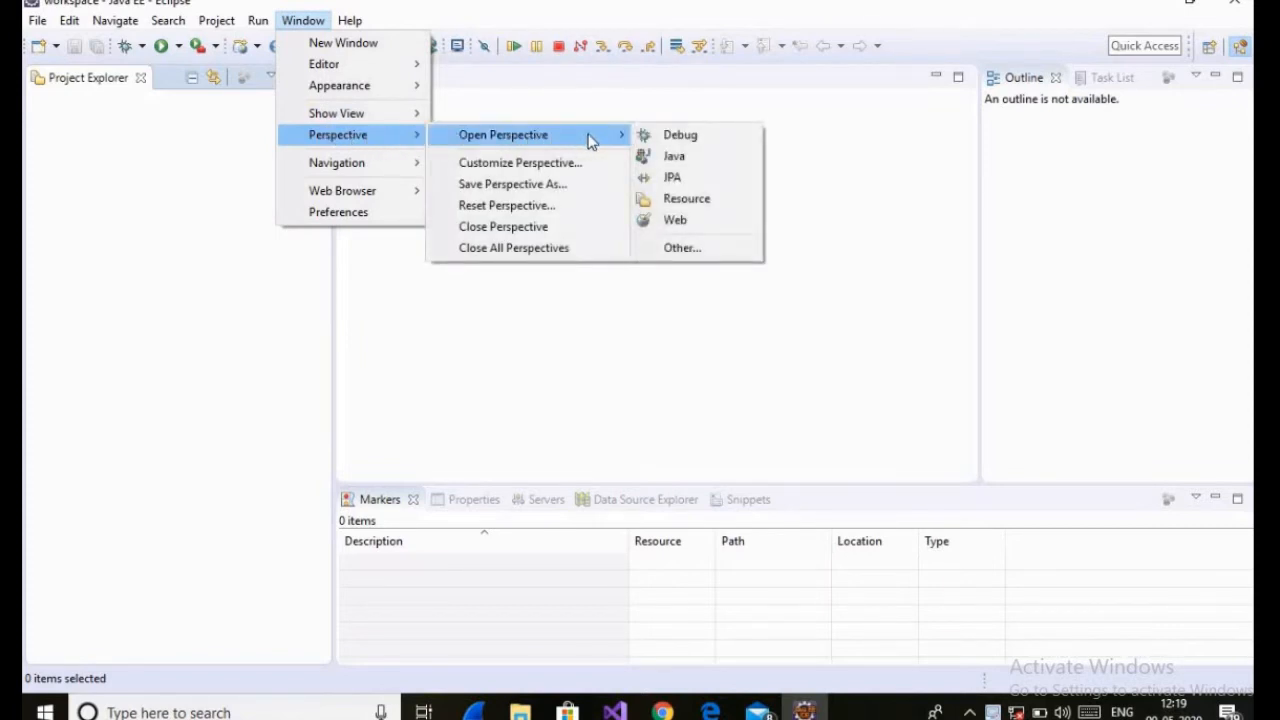
pyautogui.click(647, 163)
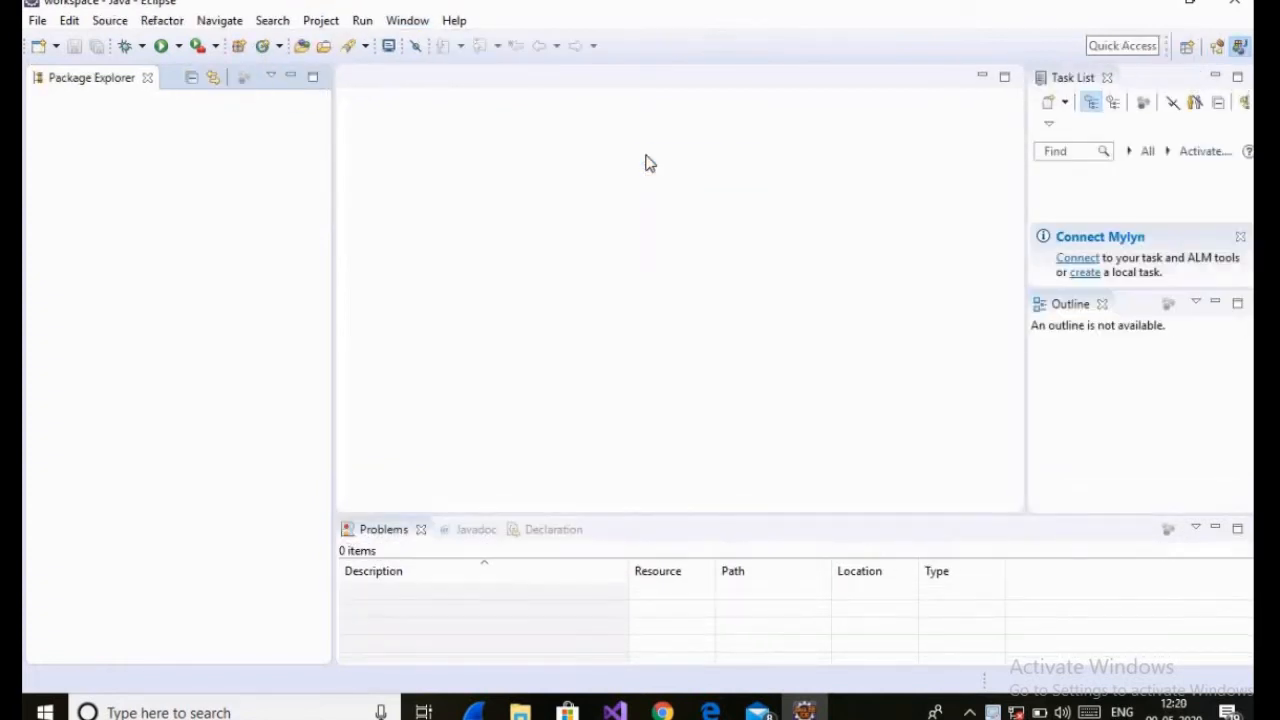
# - Create a new Java project named First JavaProject with the default location and JRE settings
pyautogui.click(40, 21)
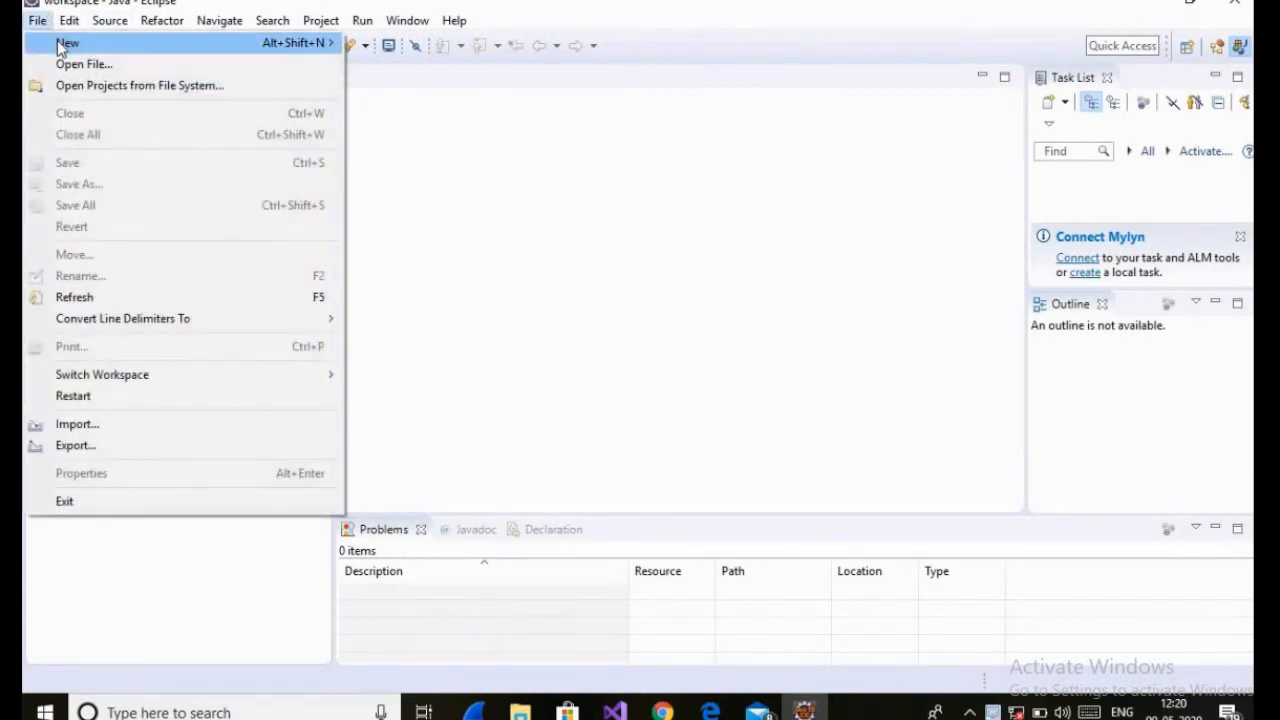
pyautogui.moveTo(60, 43)
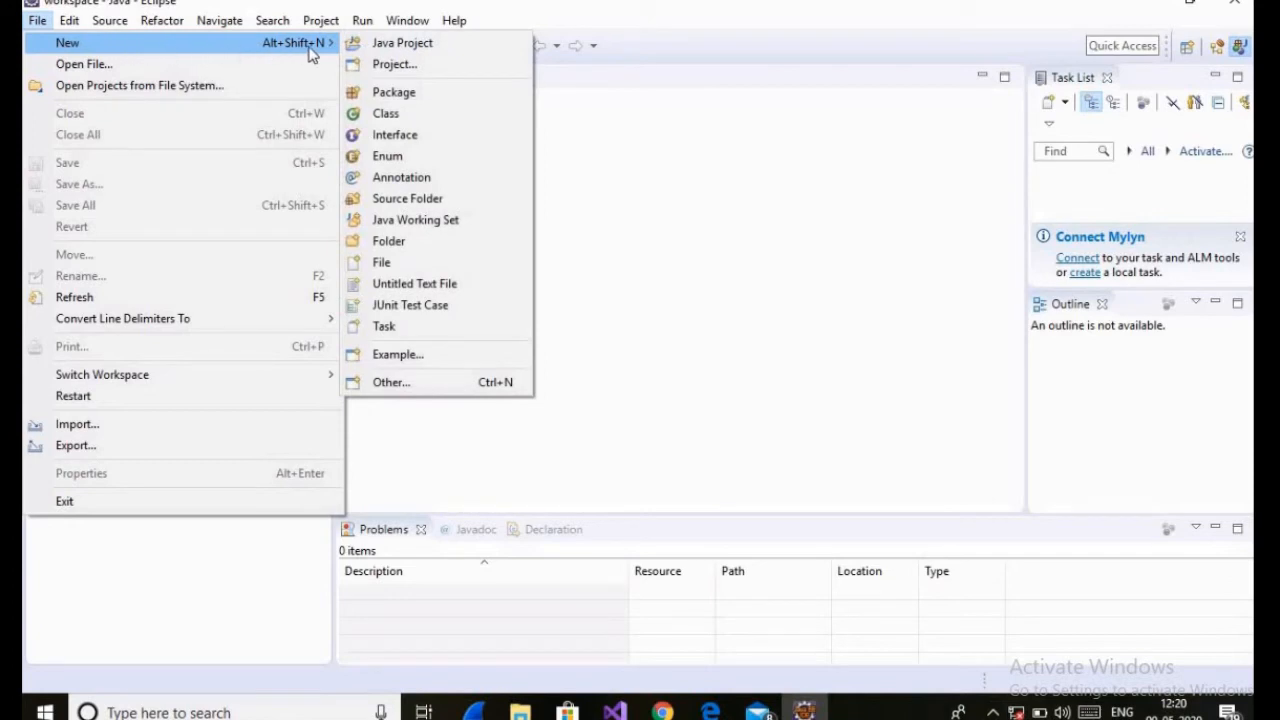
pyautogui.click(385, 48)
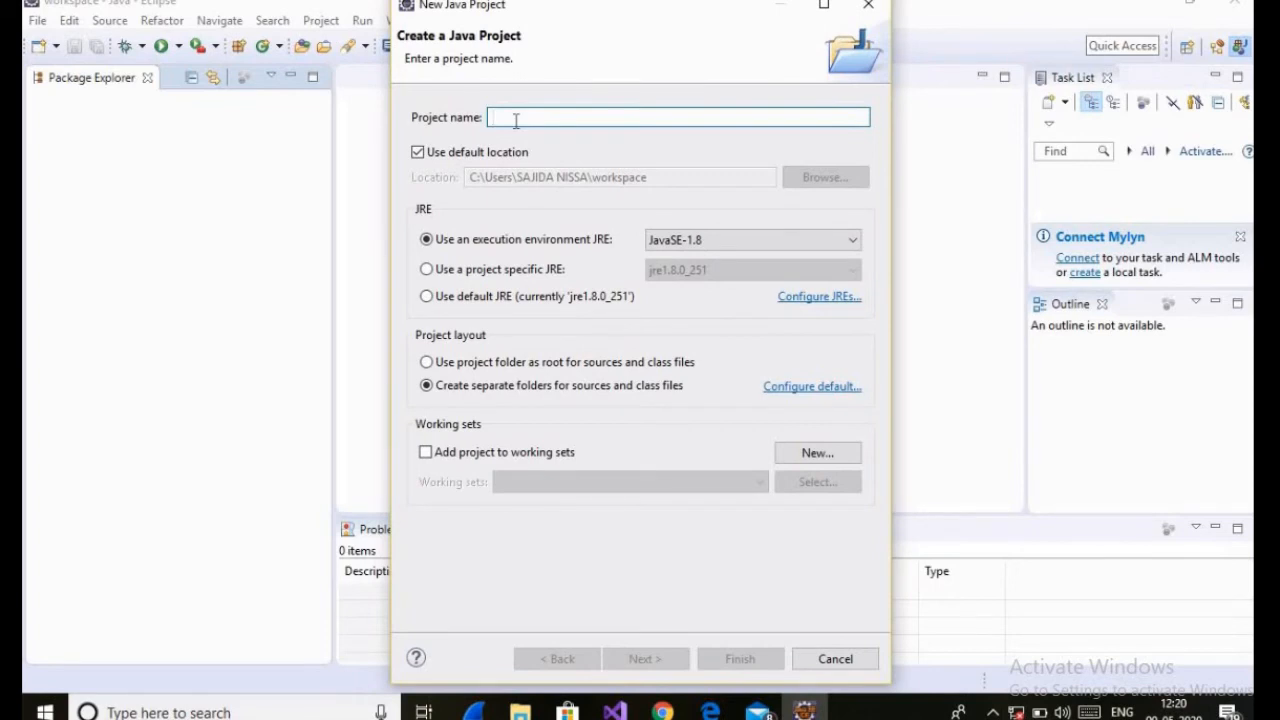
pyautogui.write('First')
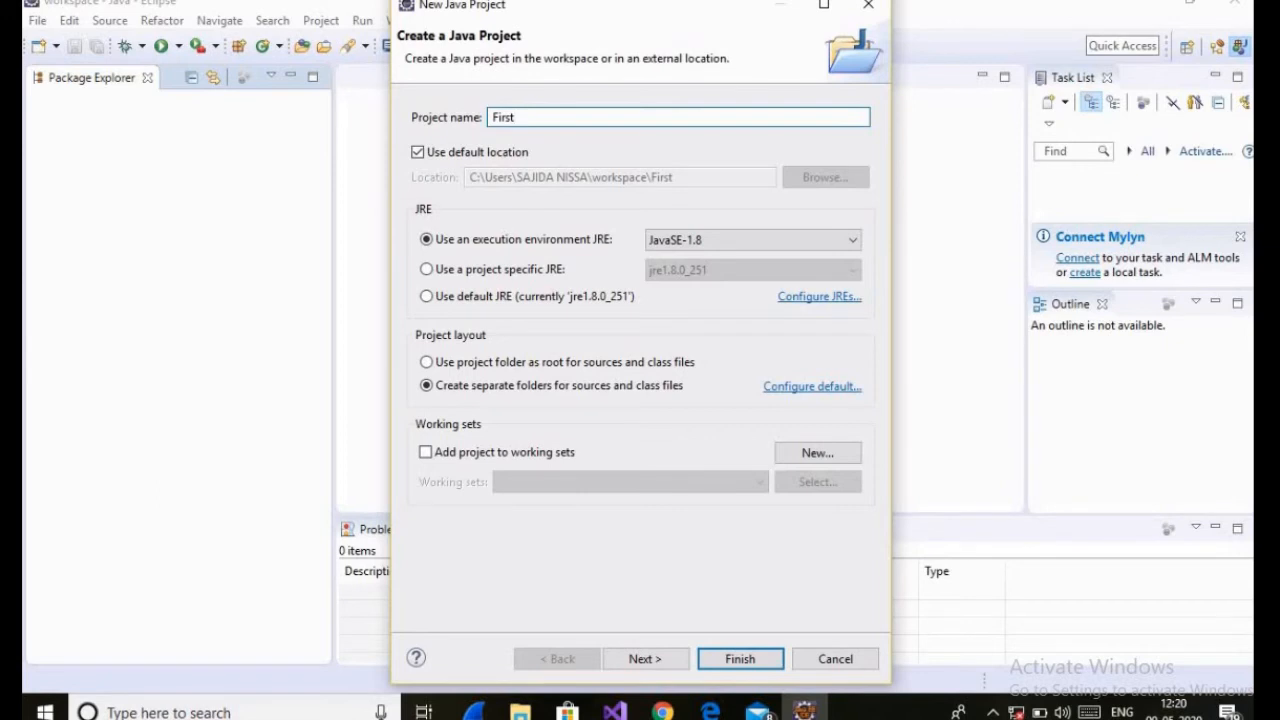
pyautogui.write(' JavaProject')
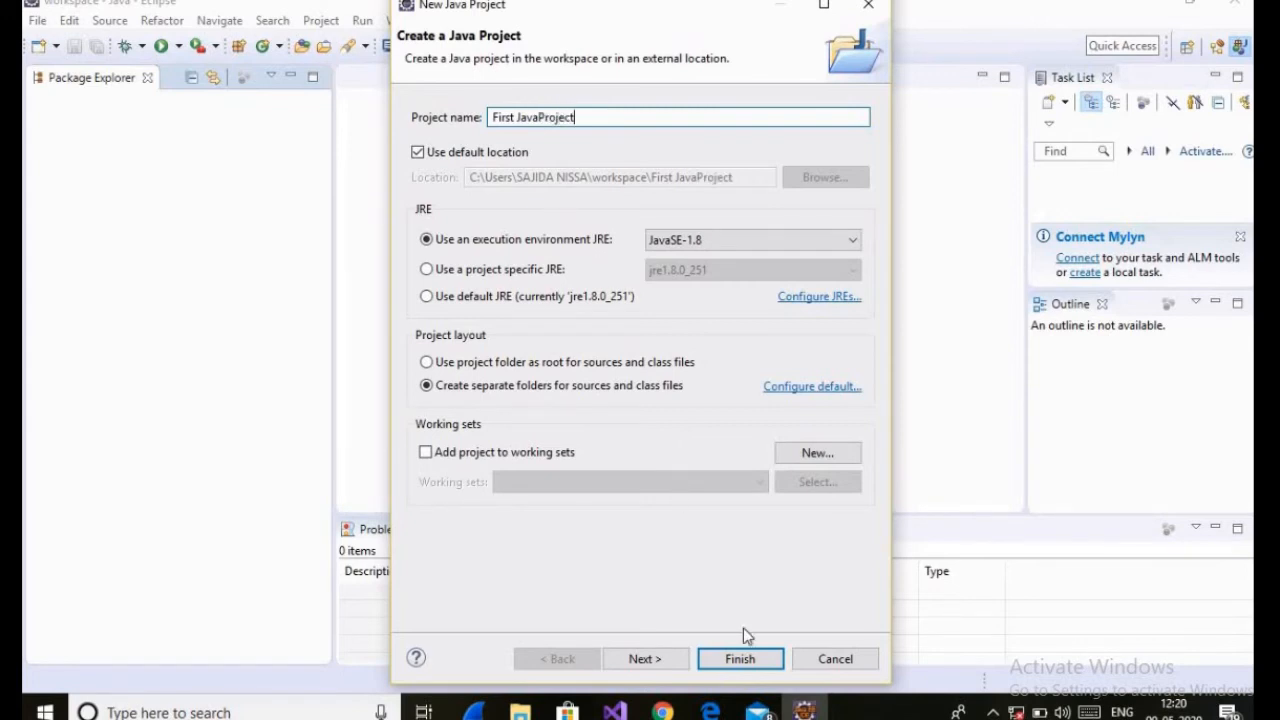
pyautogui.click(748, 655)
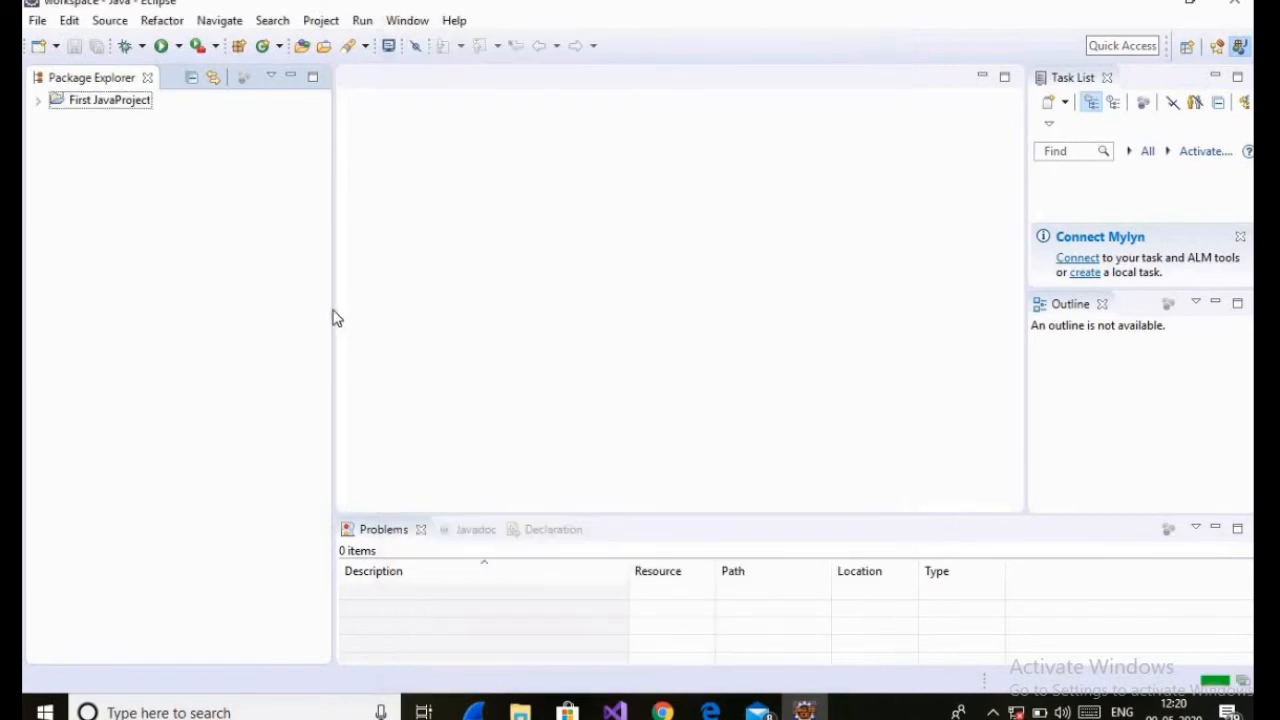
# - Narrow the Package Explorer and create a package named helloProgram in the project's src folder
pyautogui.moveTo(334, 254); pyautogui.dragTo(217, 251)
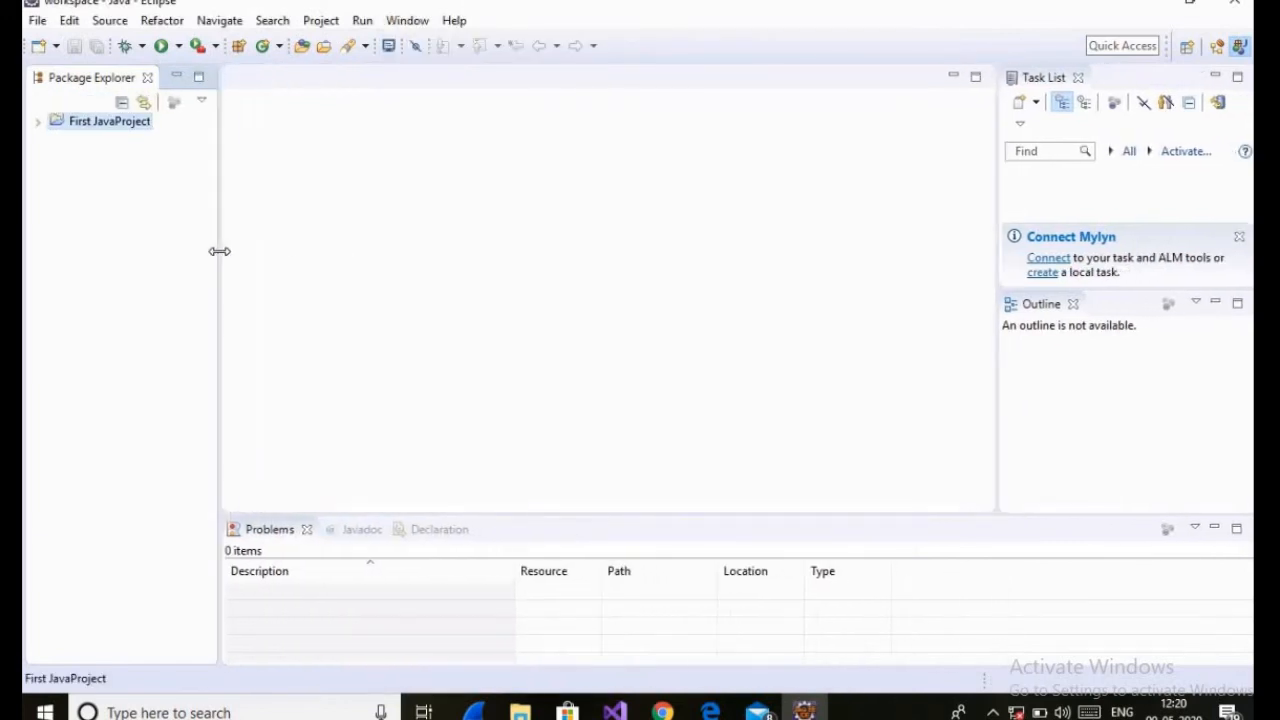
pyautogui.click(37, 124)
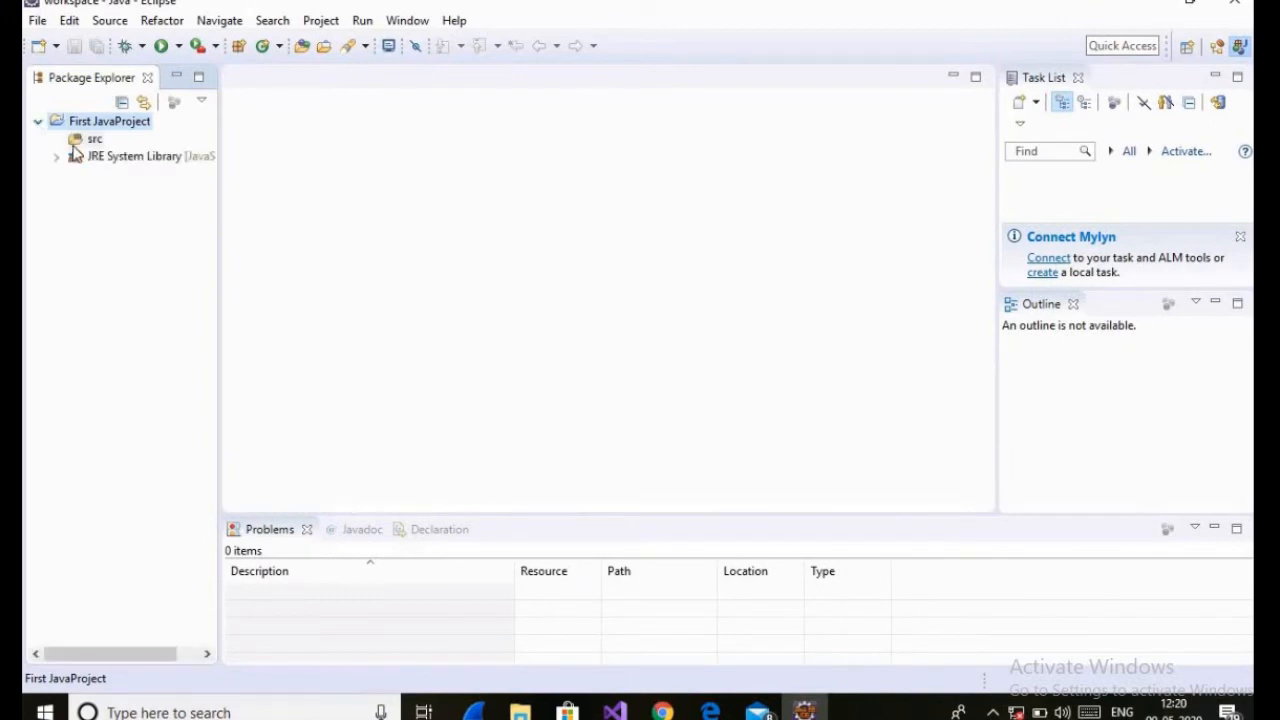
pyautogui.click(80, 143)
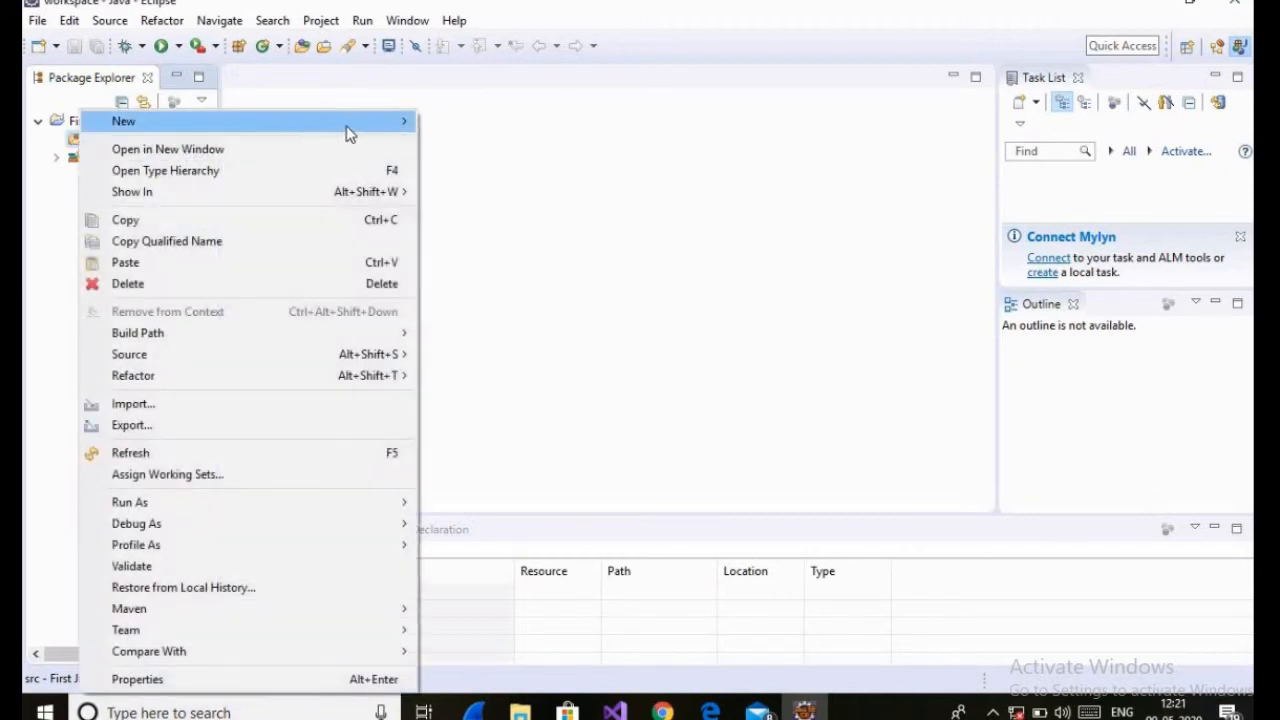
pyautogui.moveTo(350, 131)
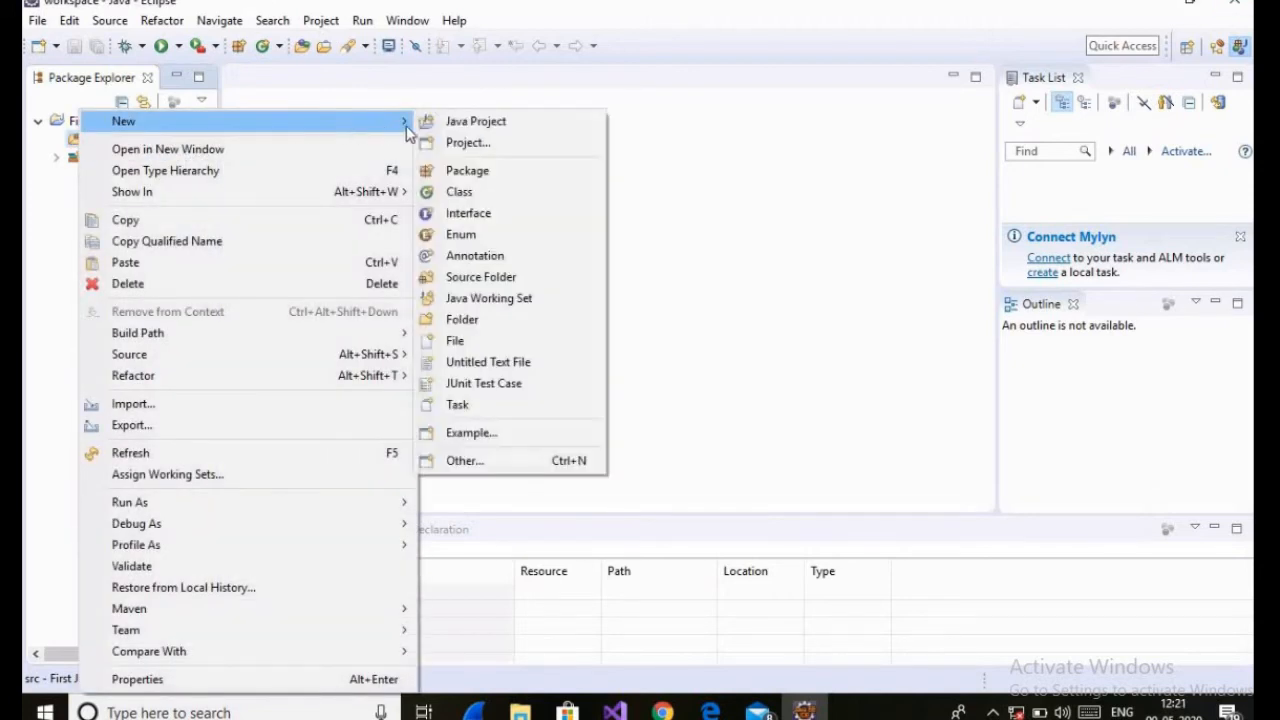
pyautogui.click(466, 172)
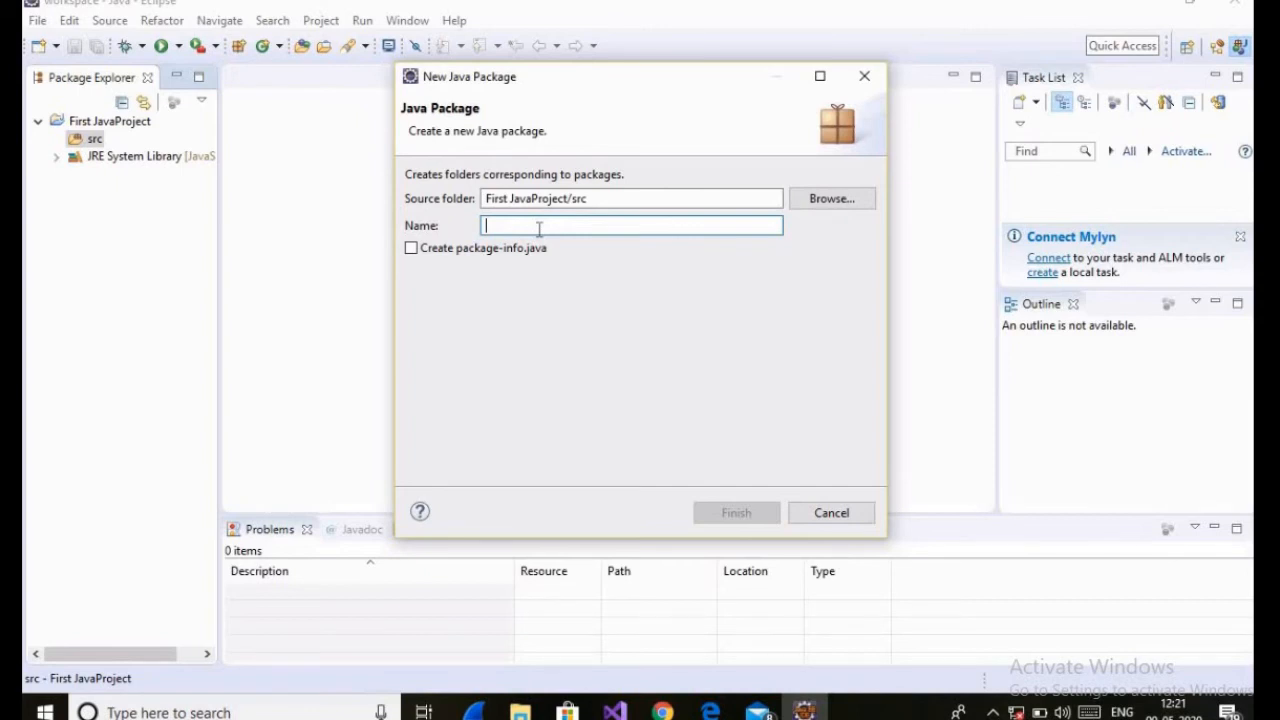
pyautogui.write('My')
pyautogui.press('BackSpace')
pyautogui.press('BackSpace')
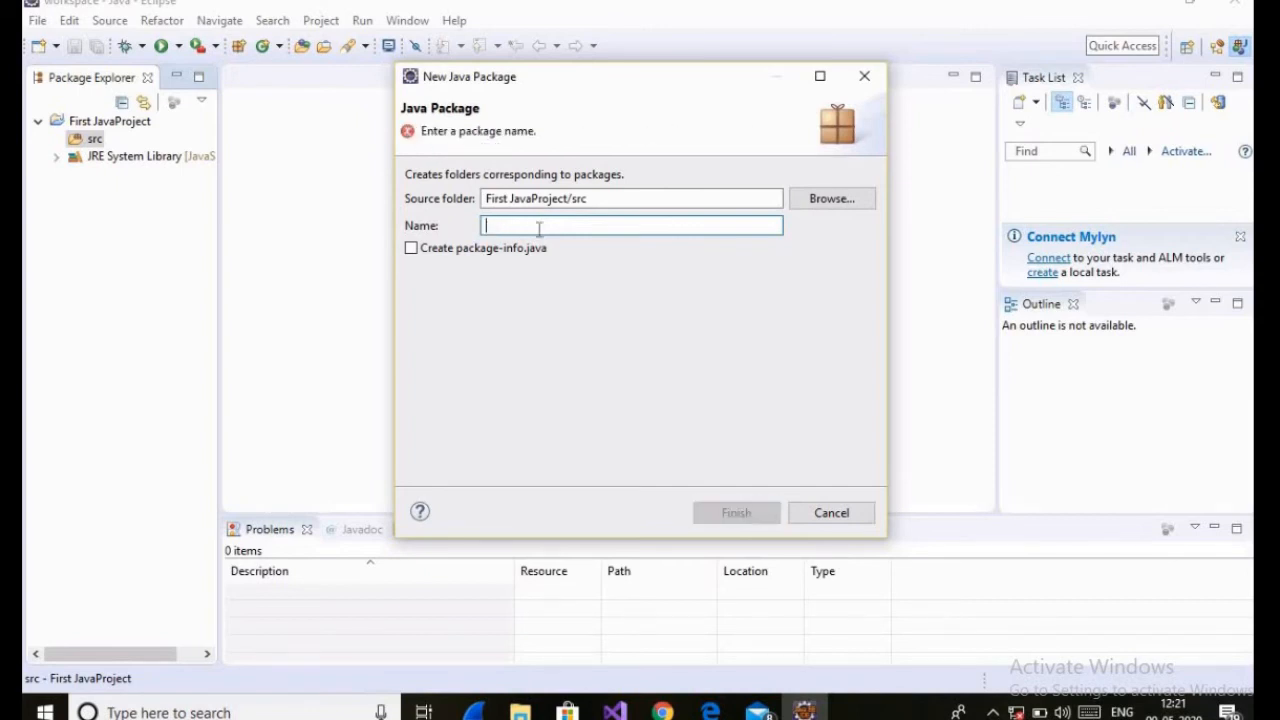
pyautogui.write('hello')
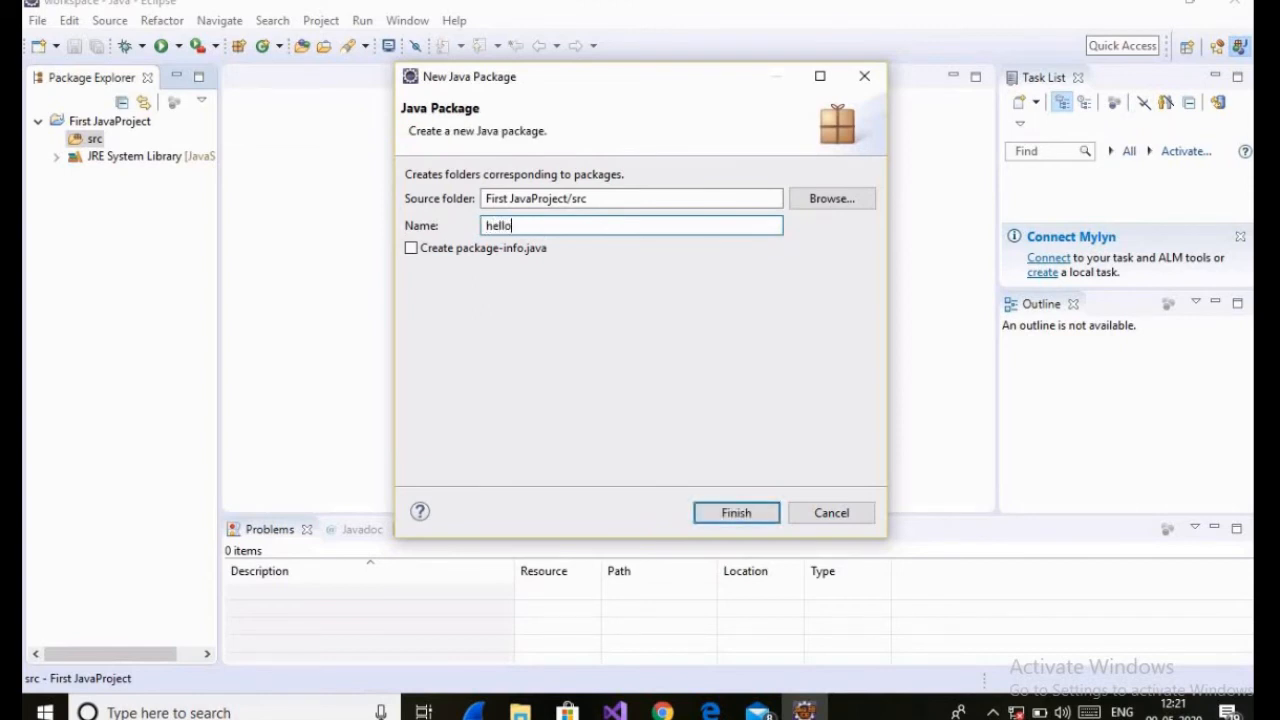
pyautogui.write('Program')
pyautogui.click(746, 514)
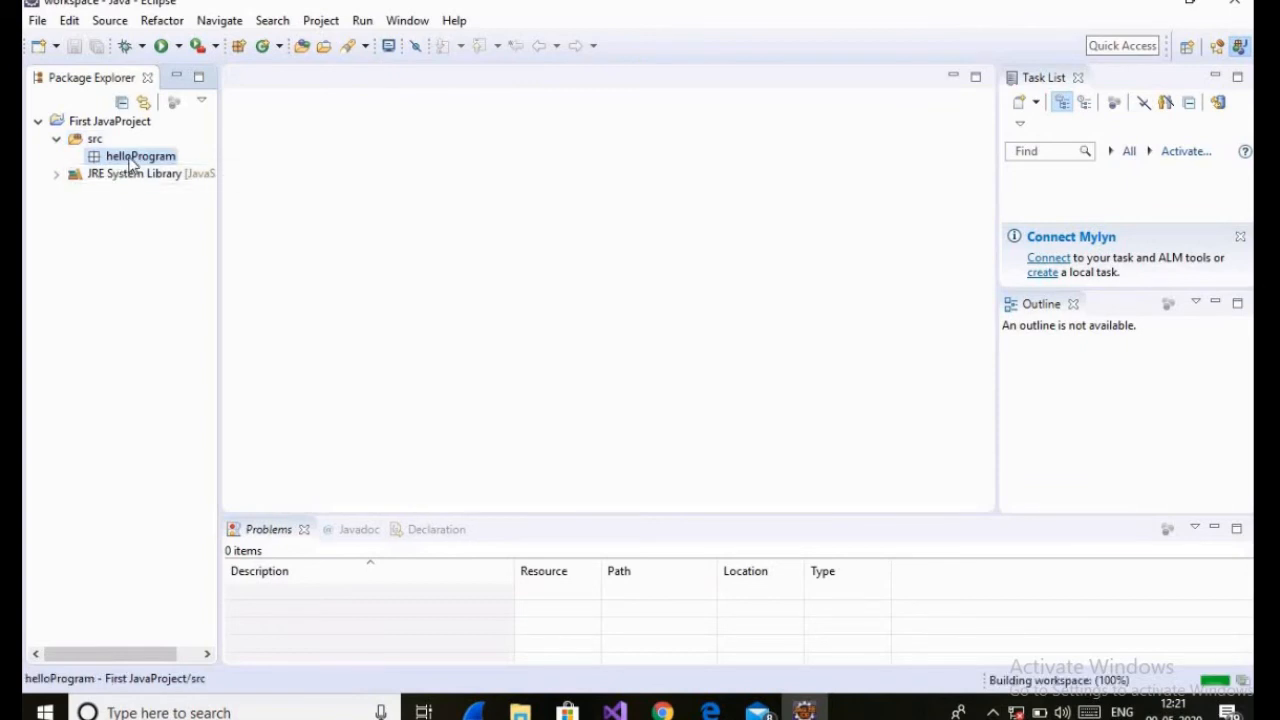
# - Create a public class HelloProgram in the helloProgram package, including the public static void main(String[] args) method stub
pyautogui.rightClick(131, 162)
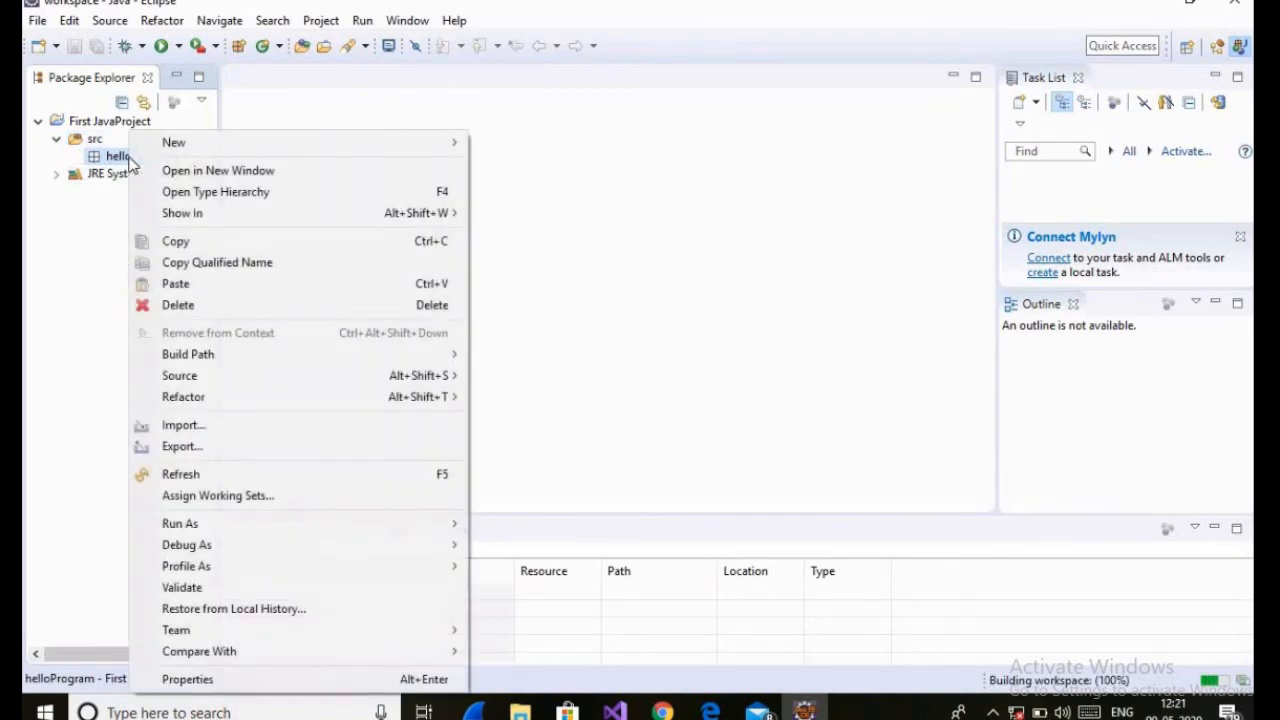
pyautogui.moveTo(360, 157)
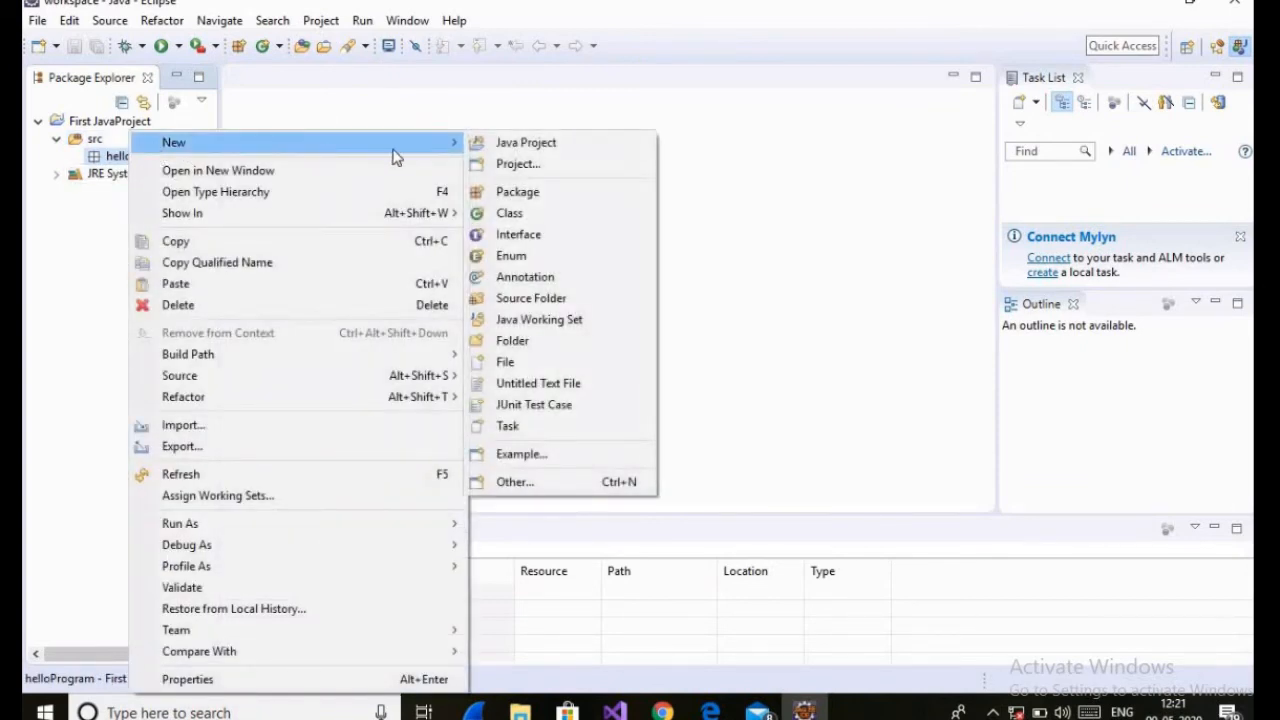
pyautogui.click(510, 214)
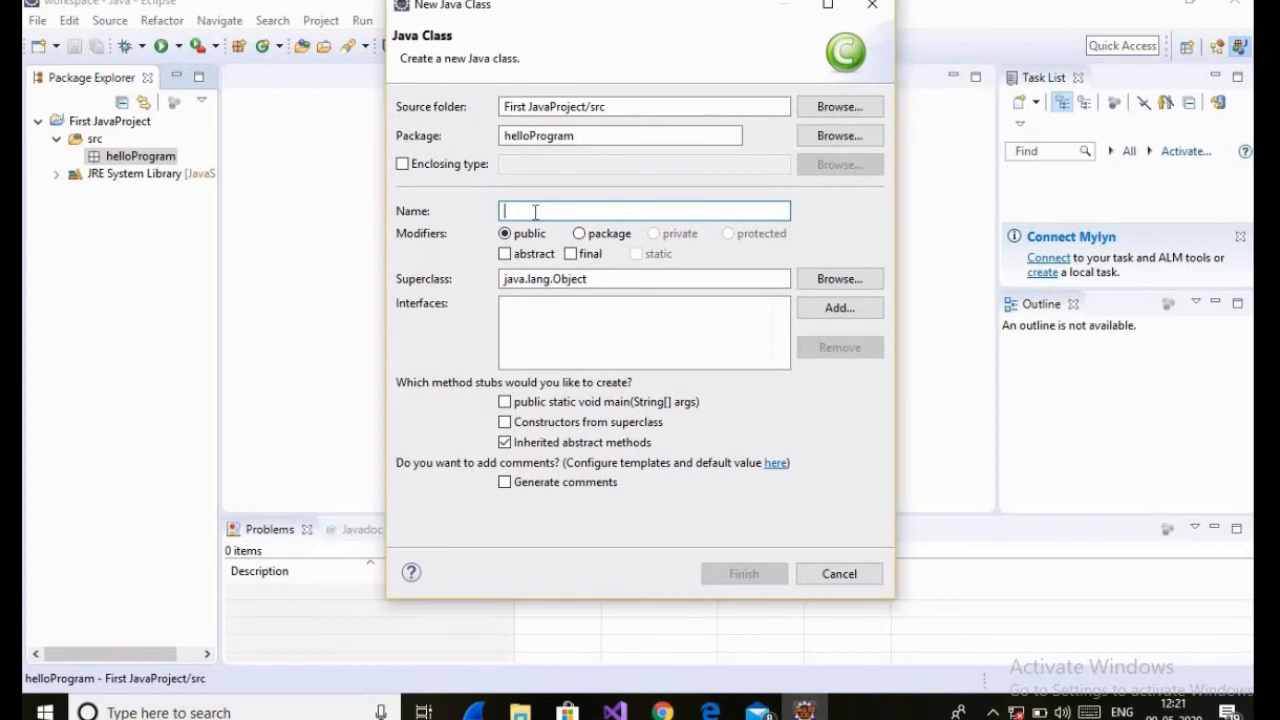
pyautogui.write('HelloP')
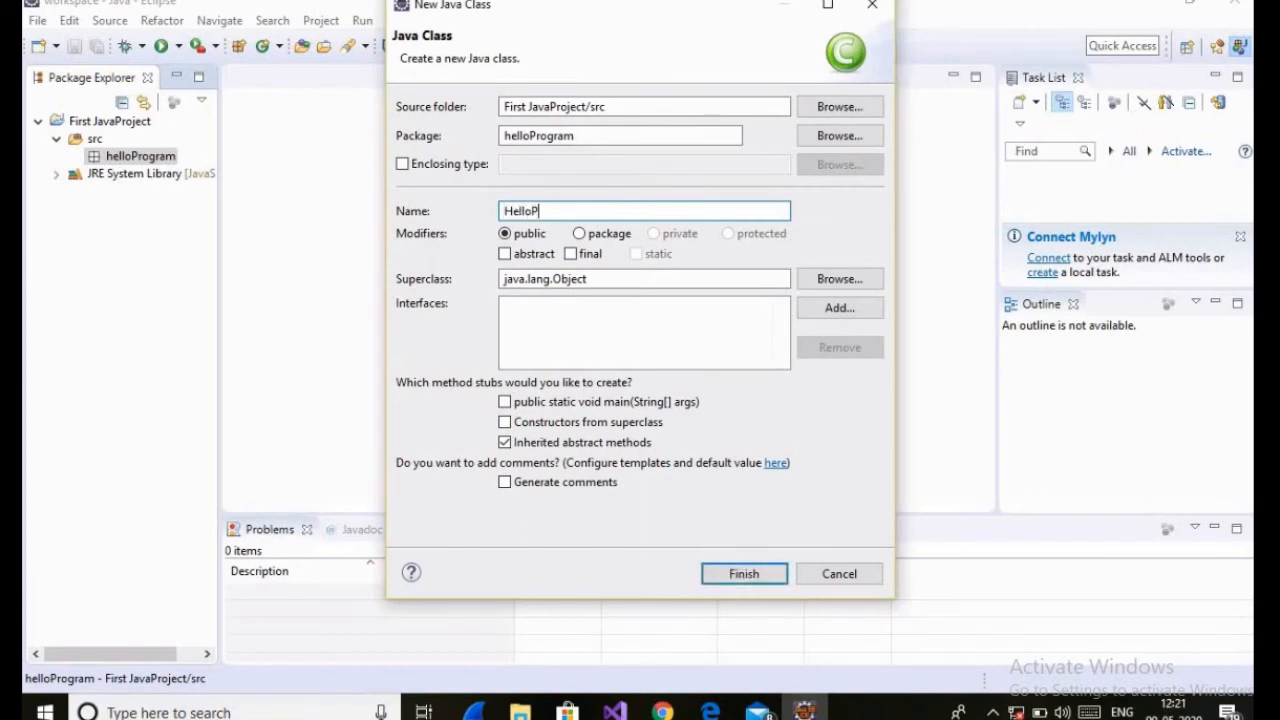
pyautogui.write('rogram')
pyautogui.click(505, 402)
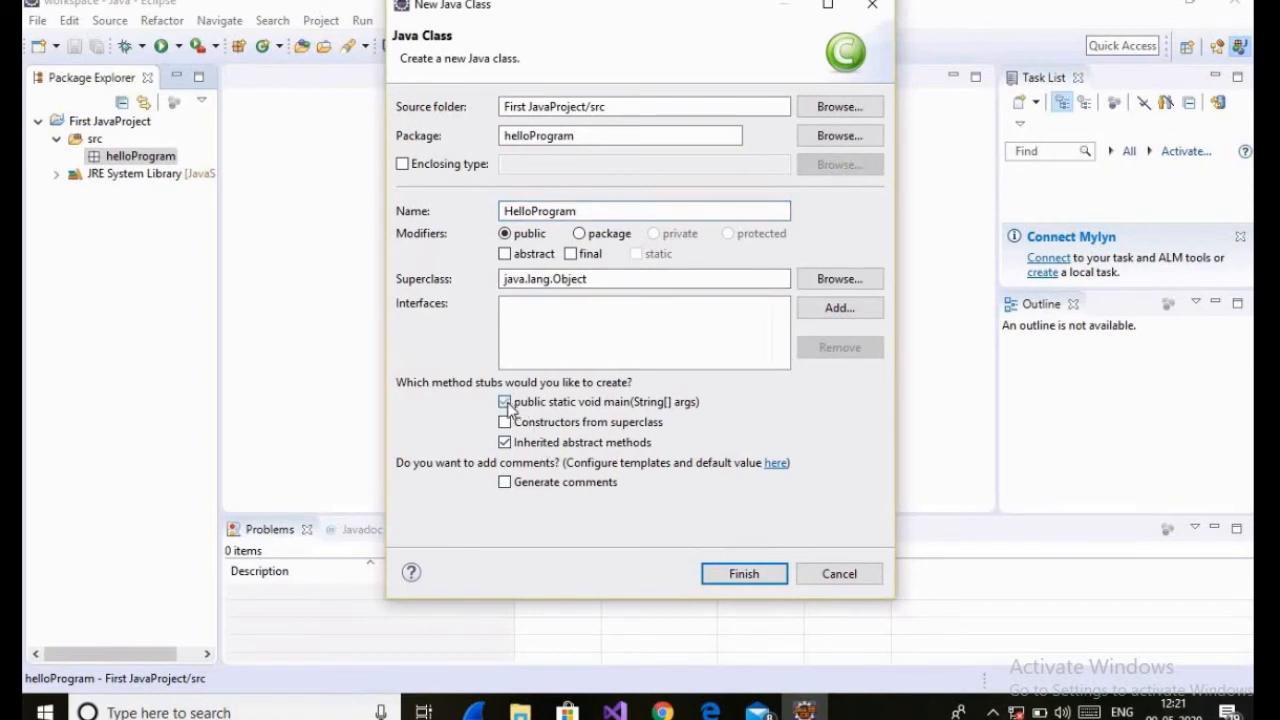
pyautogui.click(765, 572)
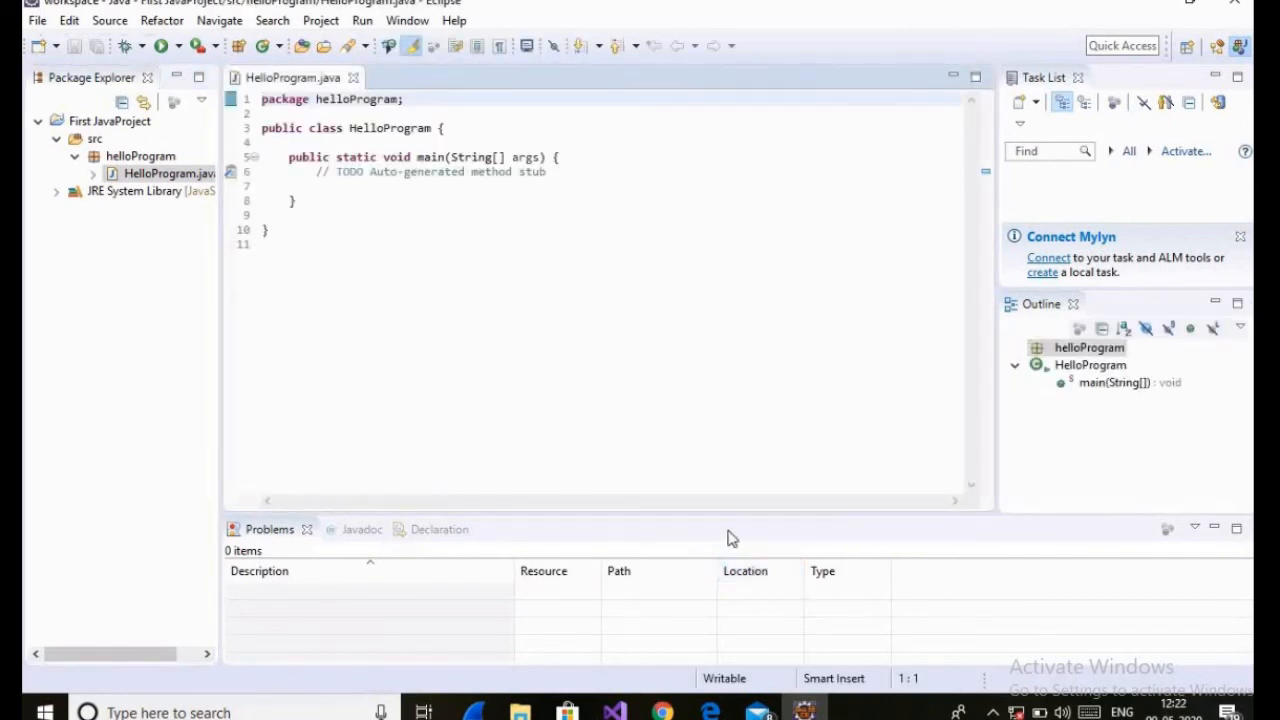
# - Enlarge the editor's text by three levels and delete the auto-generated TODO comment inside the main method
pyautogui.hotkey('ctrl', '=')
pyautogui.hotkey('ctrl', '=')
pyautogui.hotkey('ctrl', '=')
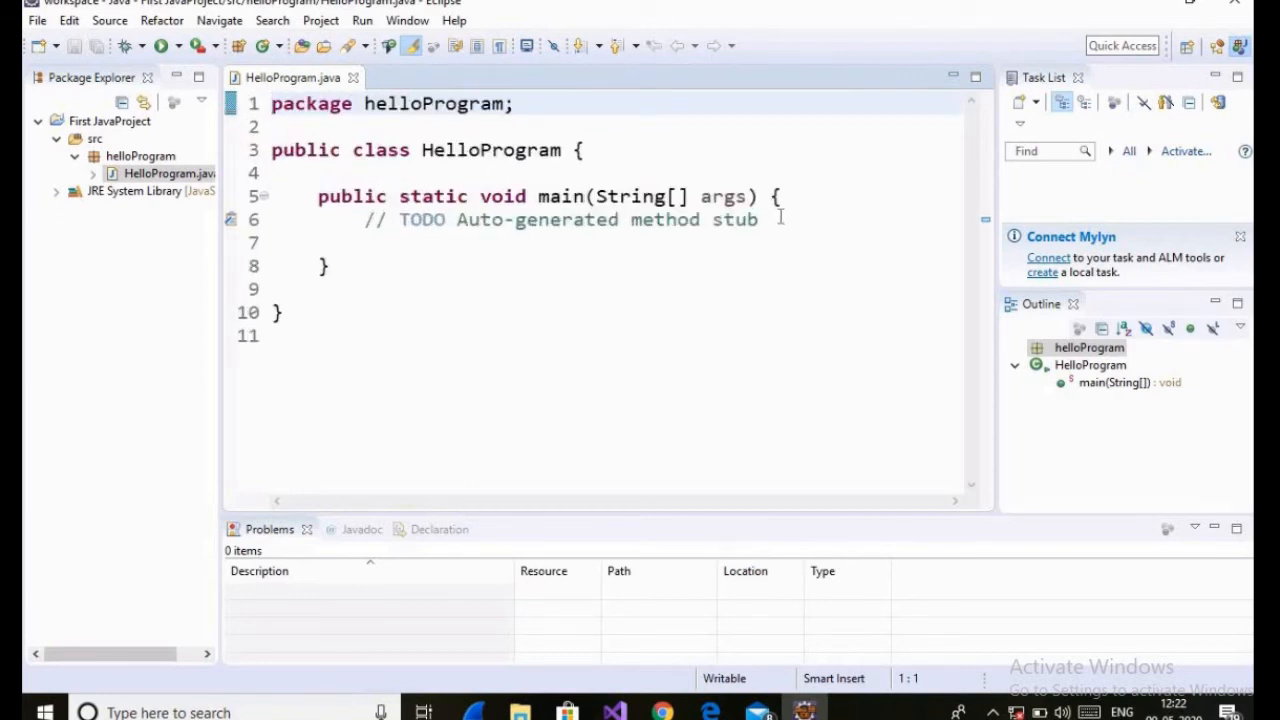
pyautogui.moveTo(760, 219); pyautogui.dragTo(354, 222)
pyautogui.press('Delete')
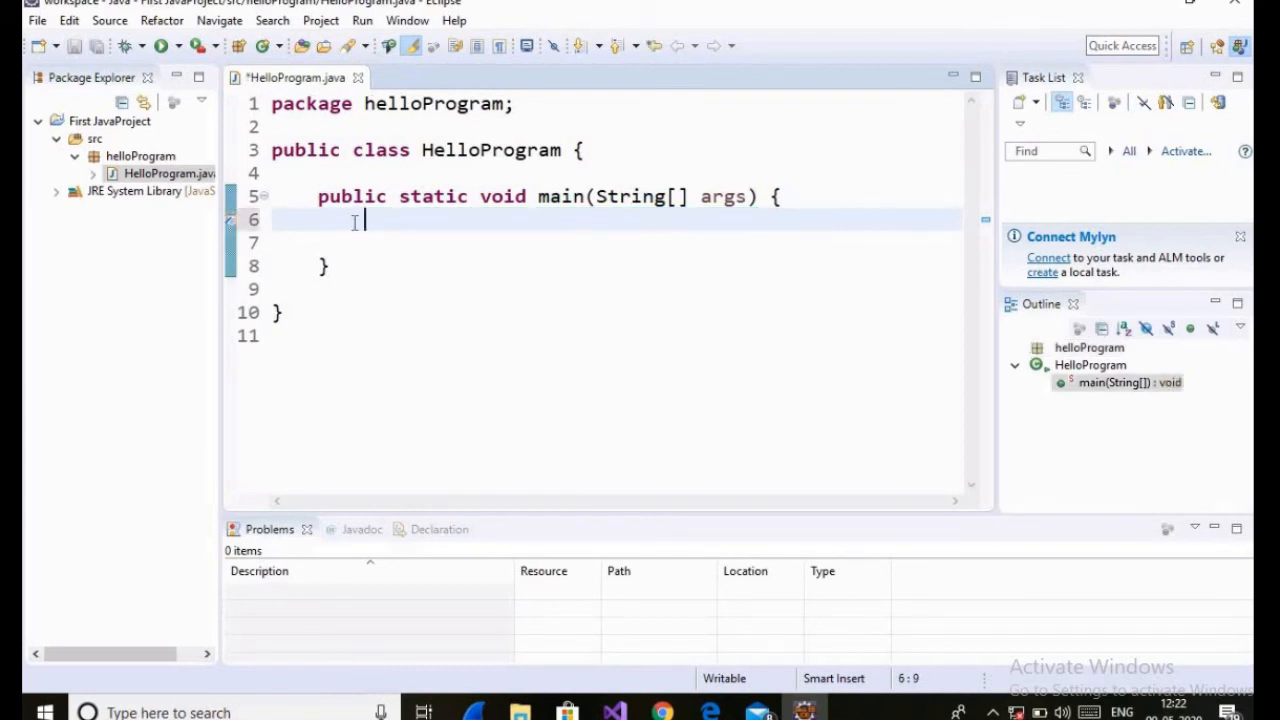
# - Write System.out.println("Hello World"); on a new line inside the main method
pyautogui.press('Return')
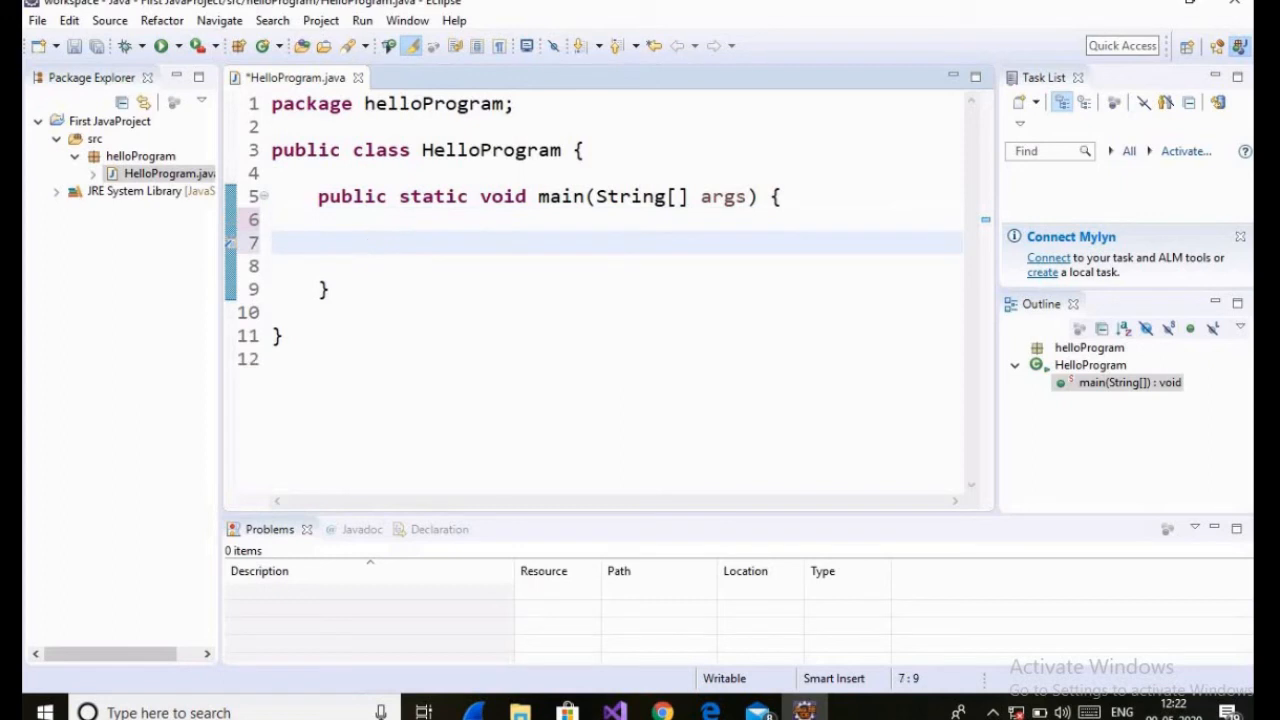
pyautogui.write('s')
pyautogui.press('BackSpace')
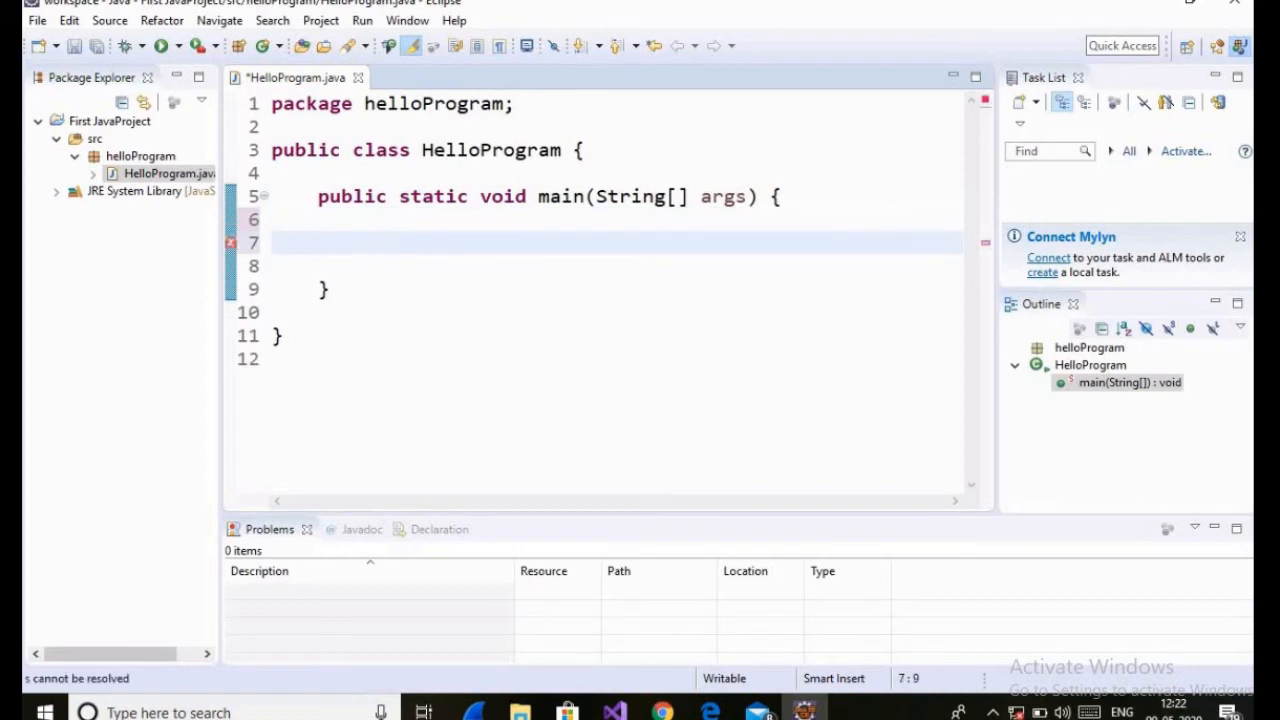
pyautogui.write('Sys')
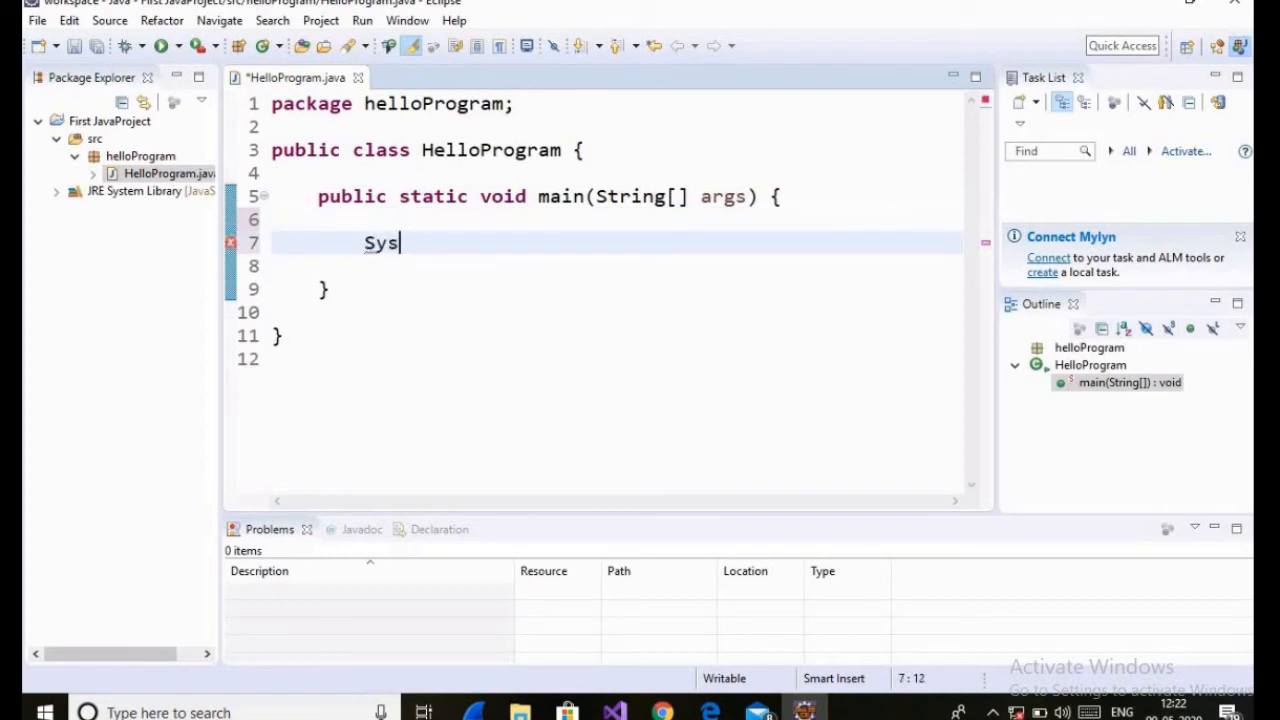
pyautogui.write('tem.')
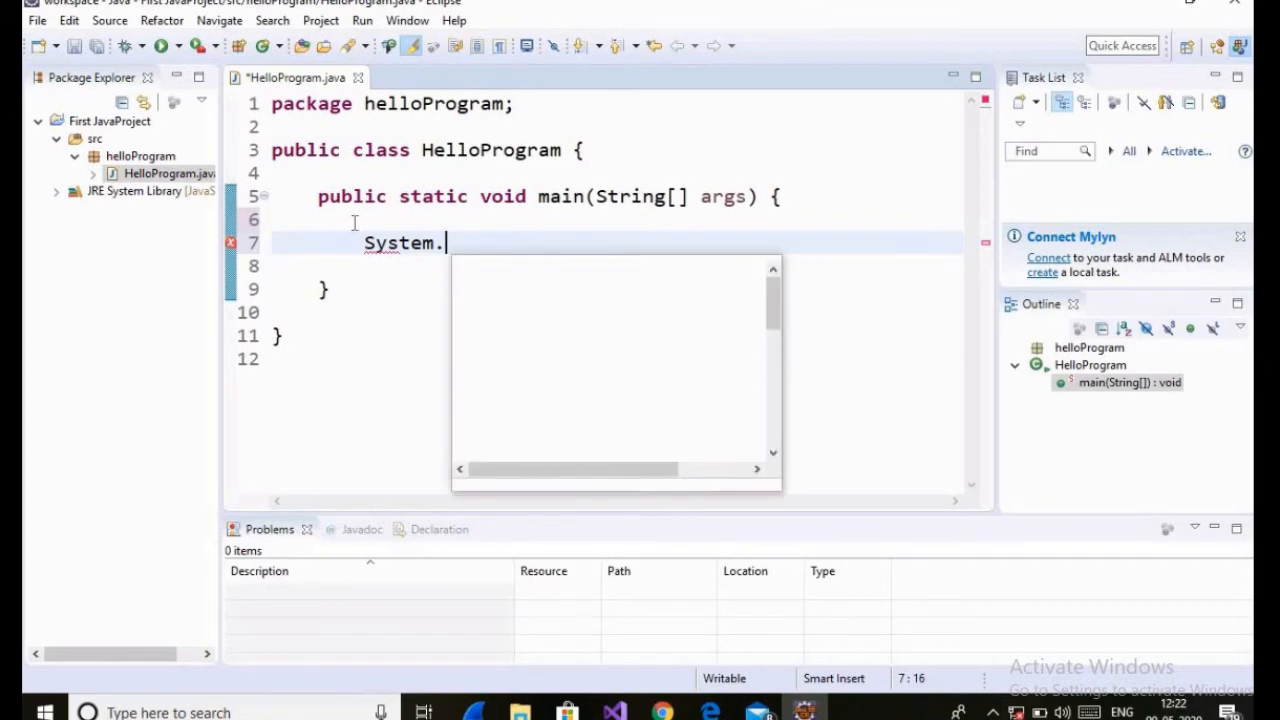
pyautogui.write('out.println();')
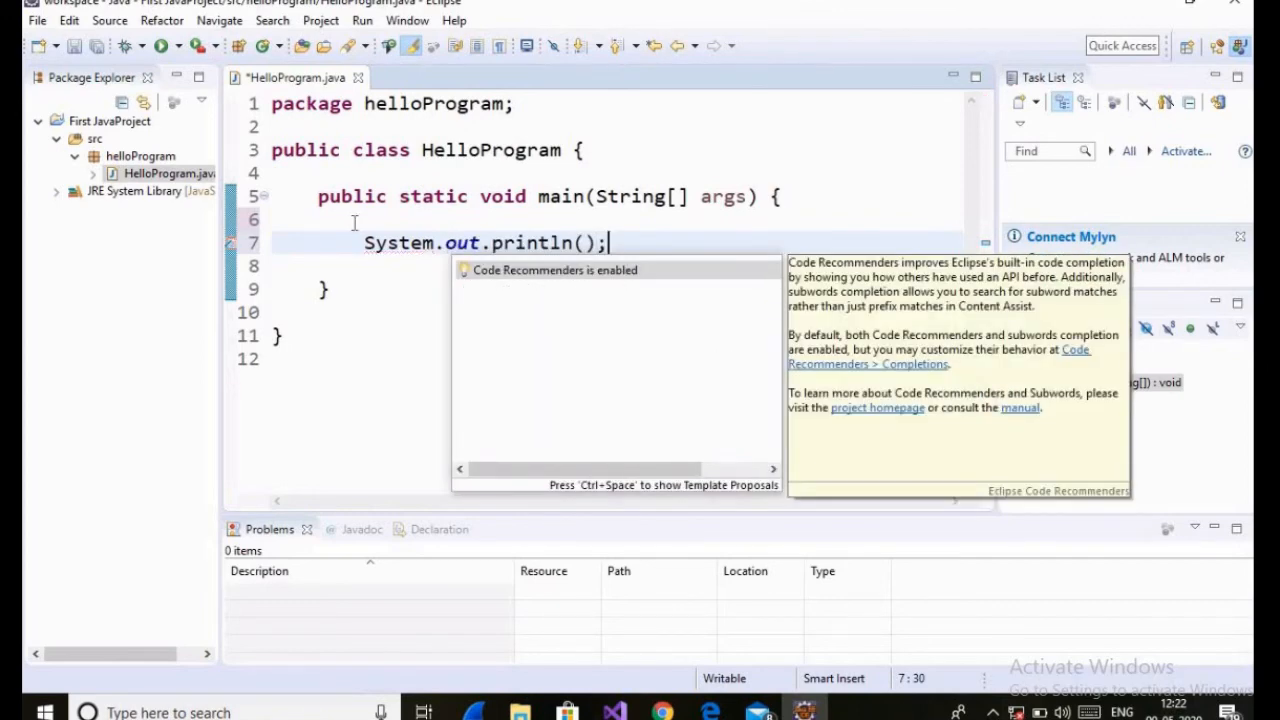
pyautogui.press('Left')
pyautogui.press('Left')
pyautogui.write('"Hello')
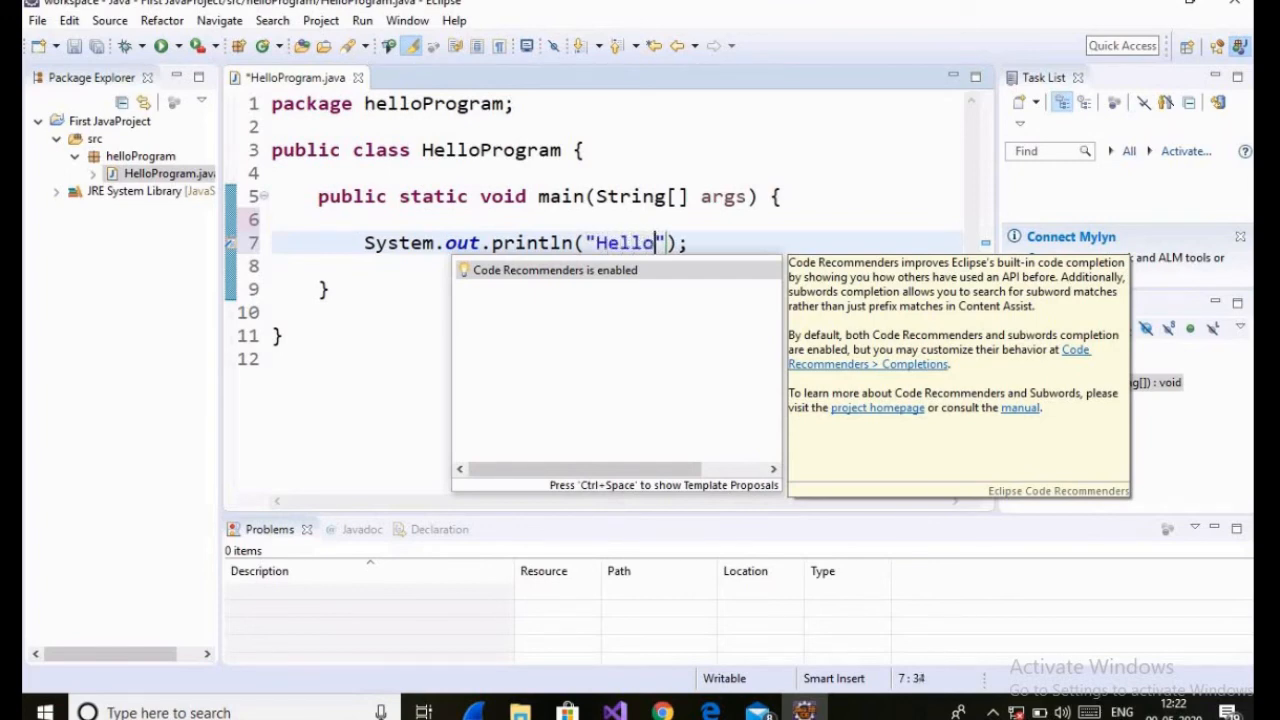
pyautogui.write(' Wo')
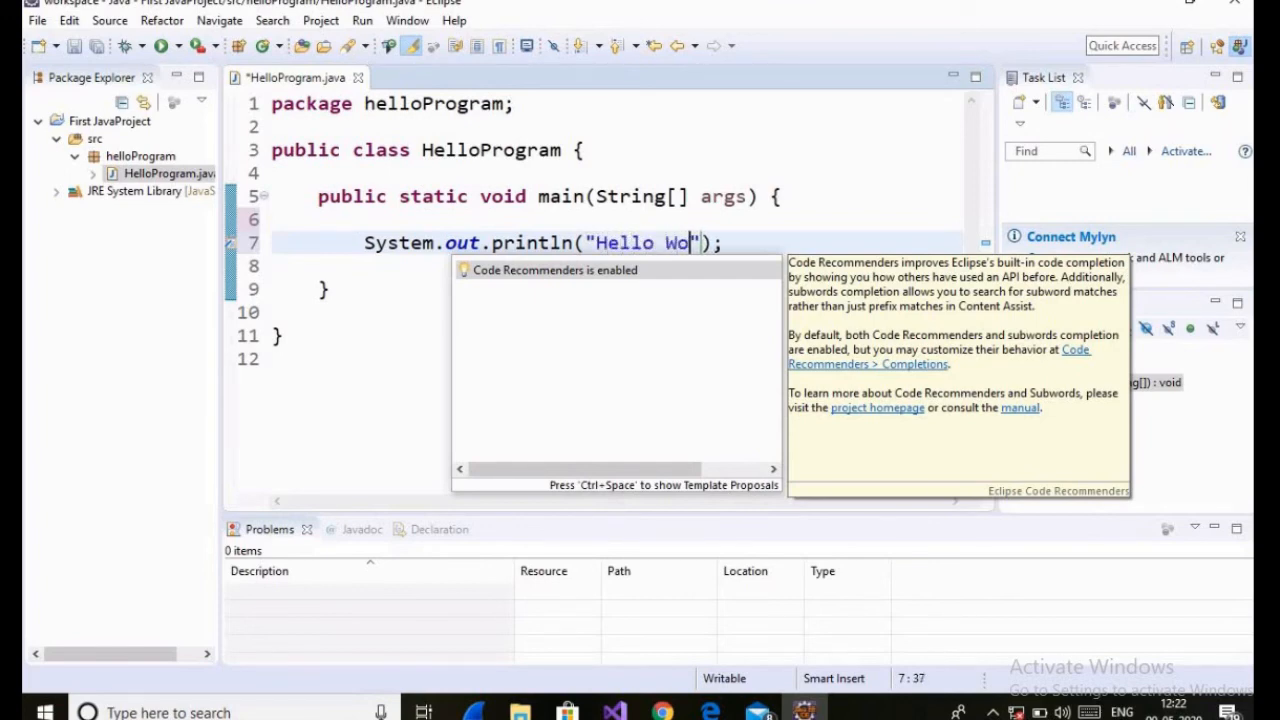
pyautogui.write('rld')
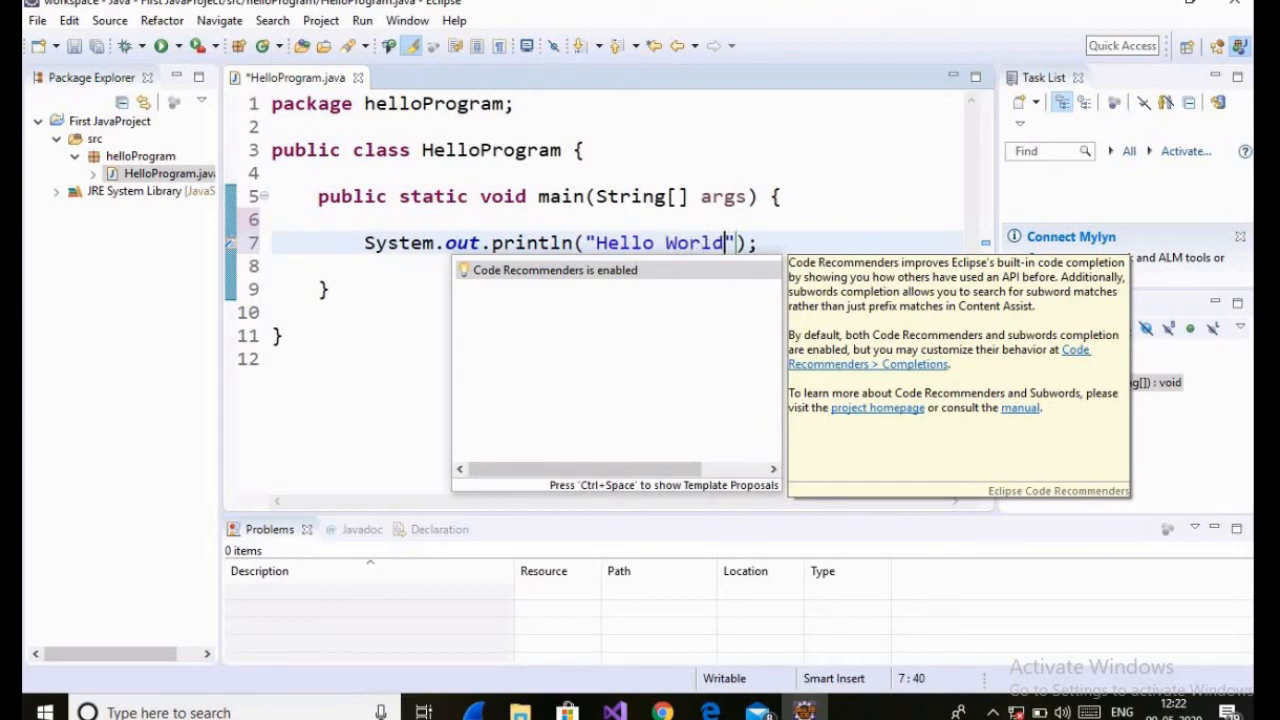
pyautogui.click(434, 287)
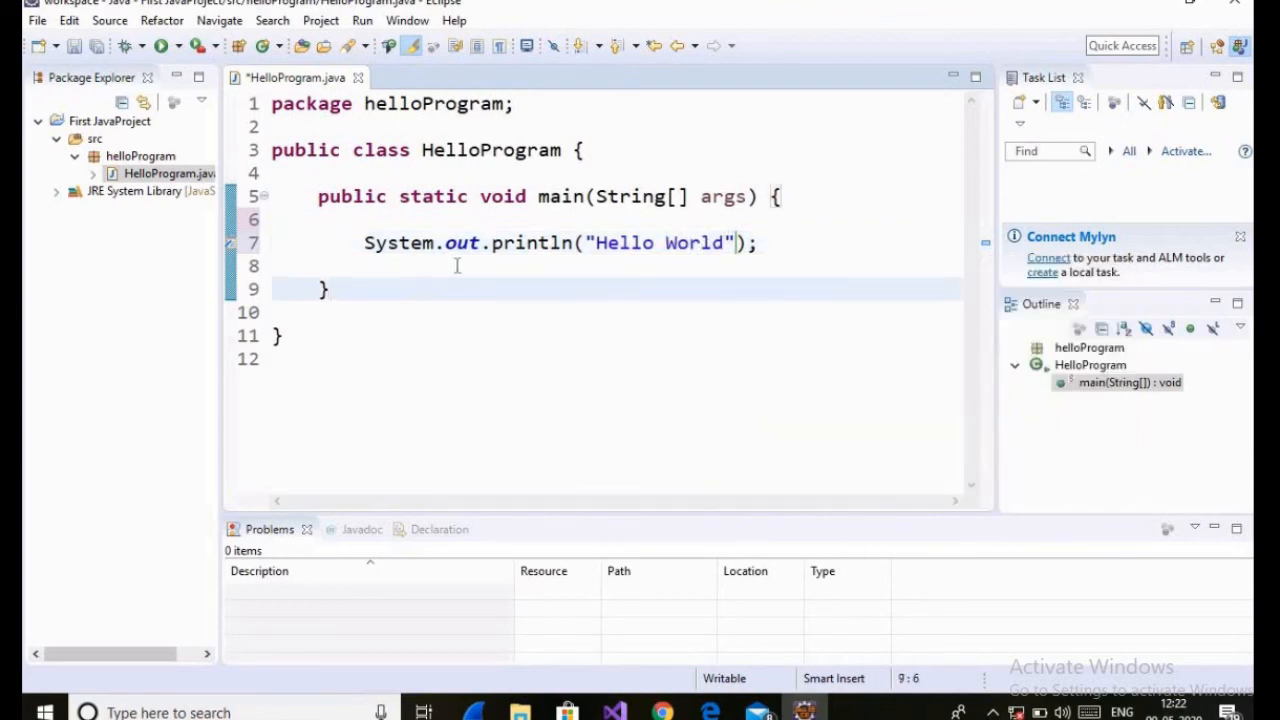
pyautogui.click(446, 265)
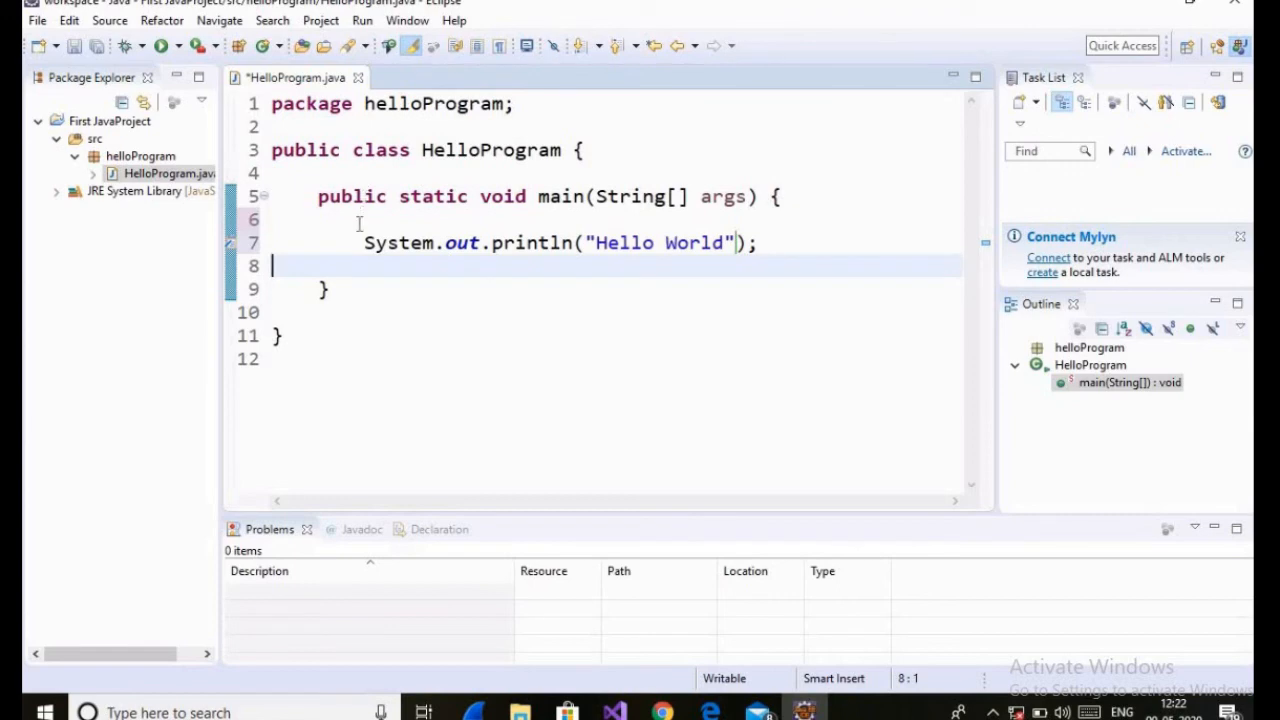
# - Save HelloProgram.java and run it
pyautogui.click(78, 54)
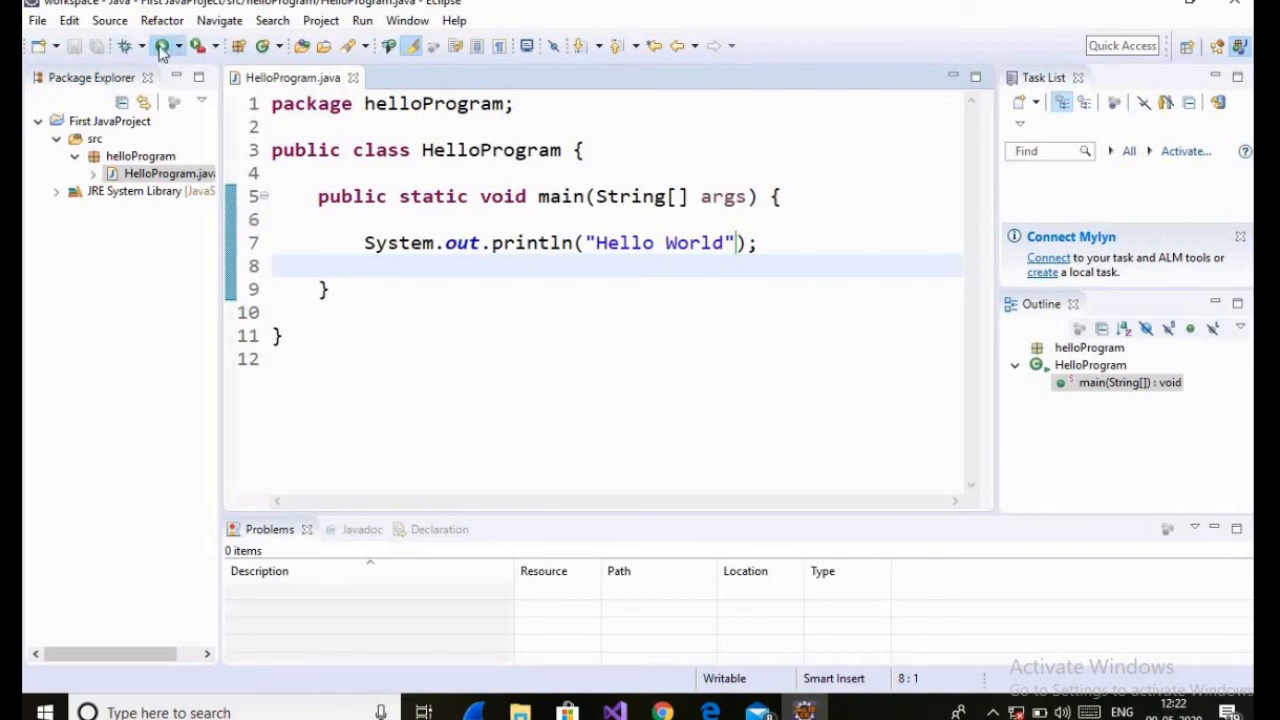
pyautogui.click(159, 47)
pyautogui.click(158, 45)
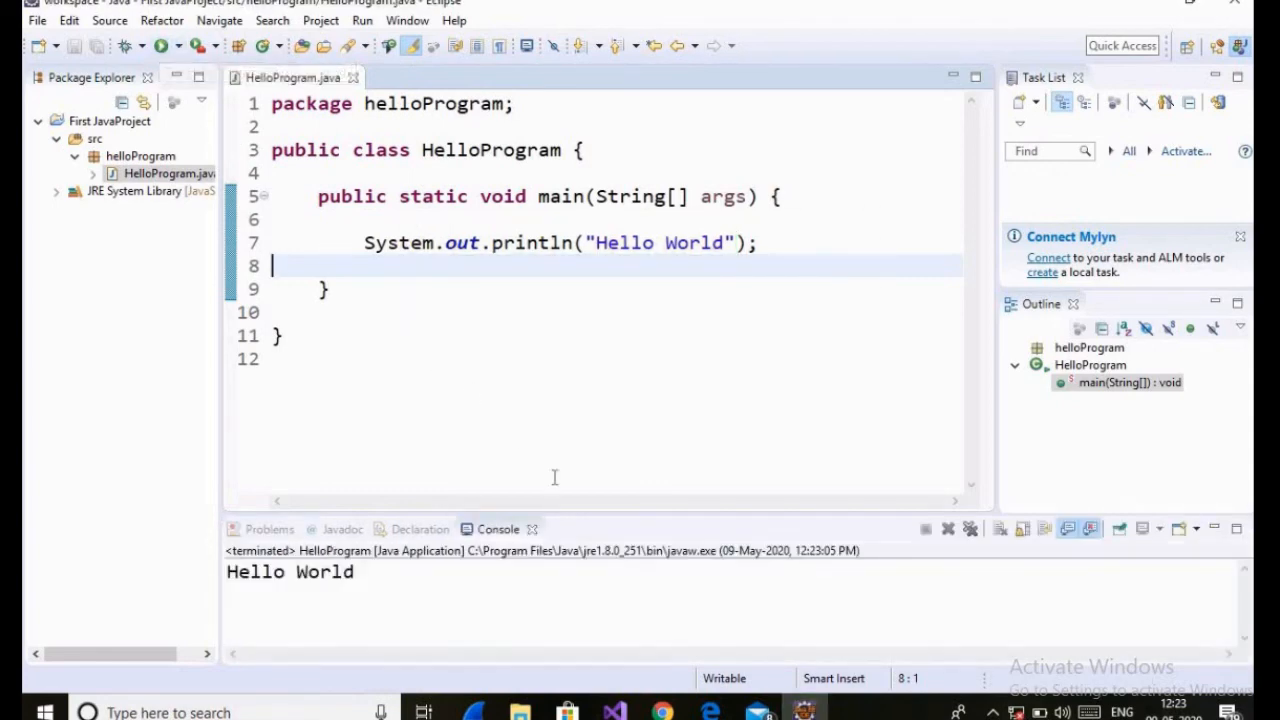
# - Make the Console area taller and examine the program's output
pyautogui.moveTo(595, 513); pyautogui.dragTo(589, 400)
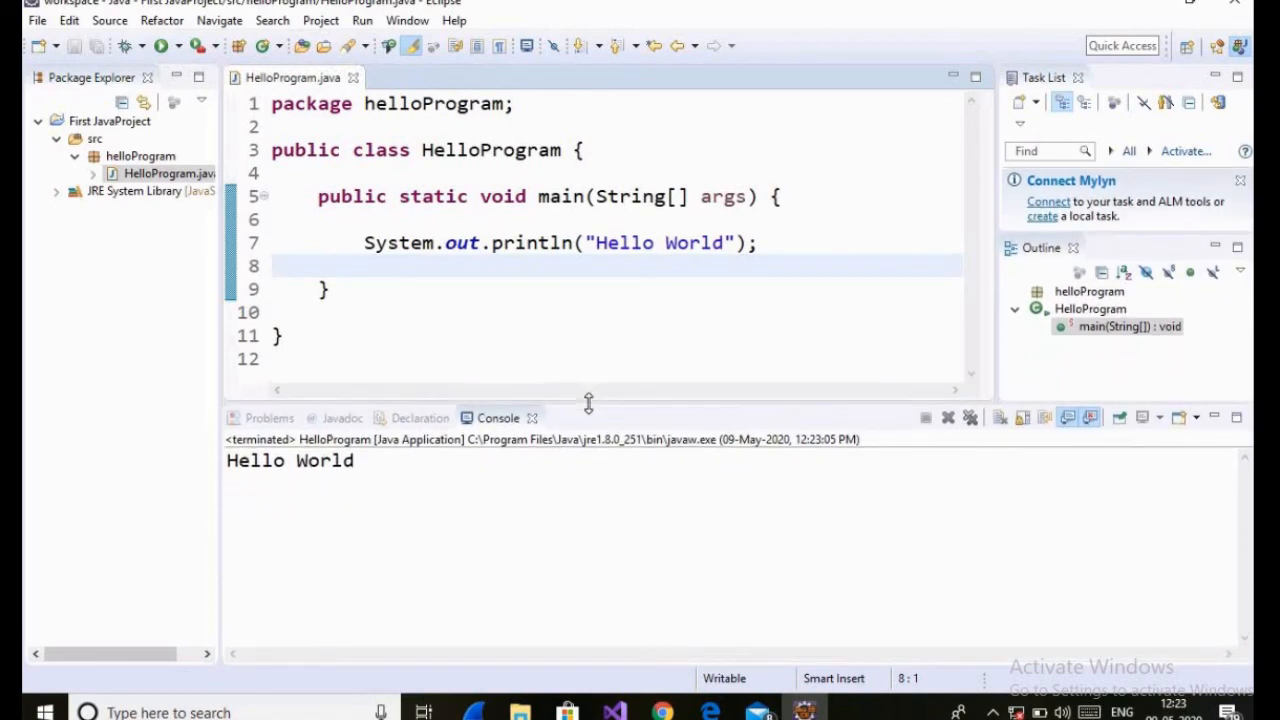
pyautogui.click(365, 465)
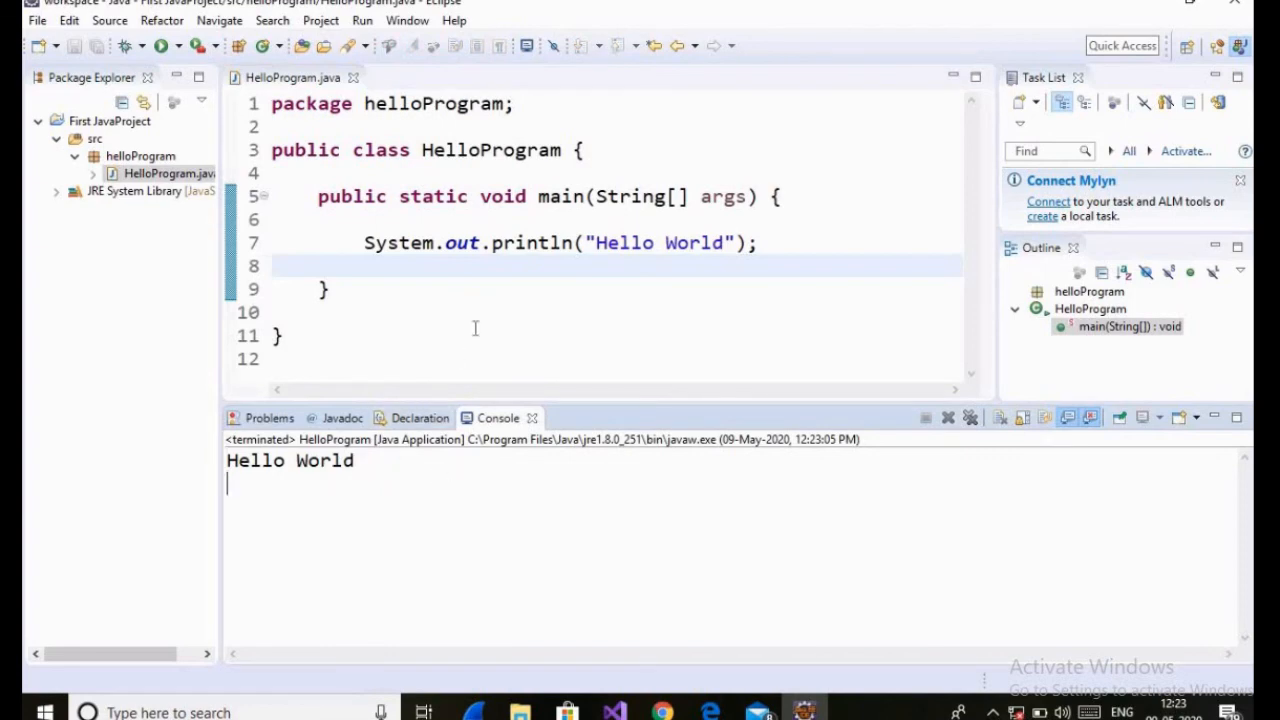
pyautogui.click(324, 464)
pyautogui.click(337, 463)
pyautogui.click(421, 477)
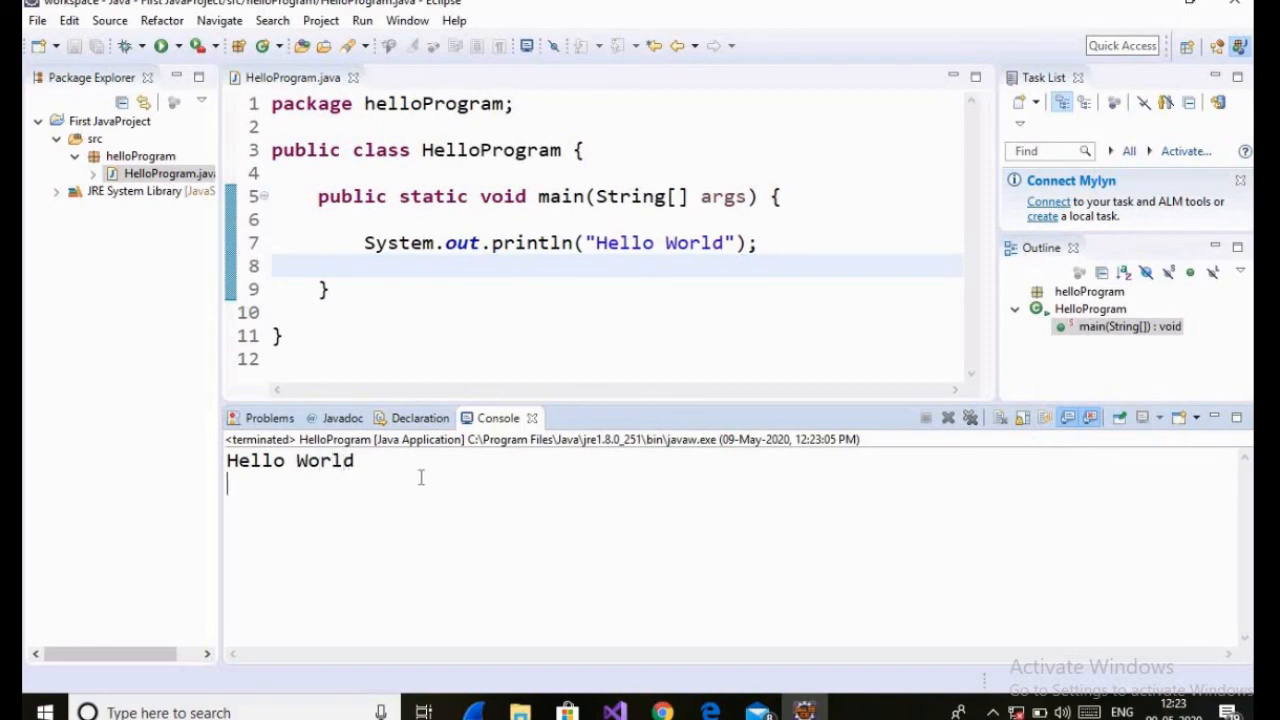
pyautogui.doubleClick(371, 463)
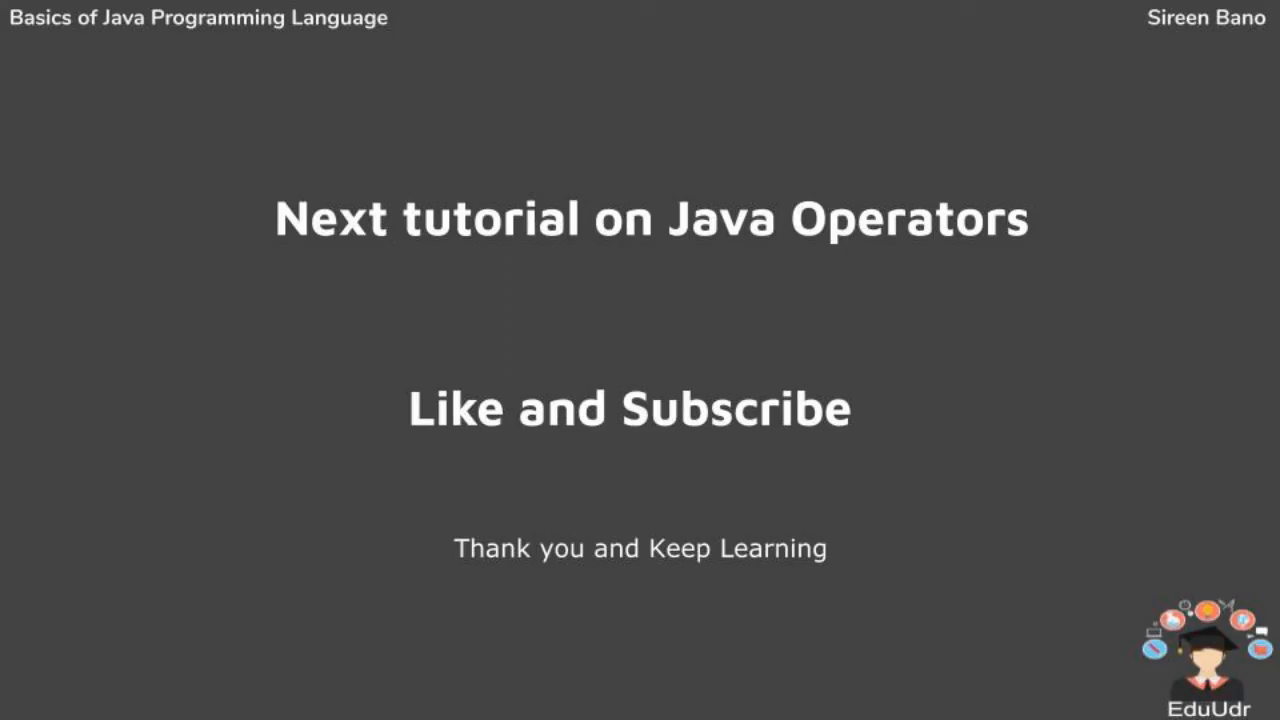